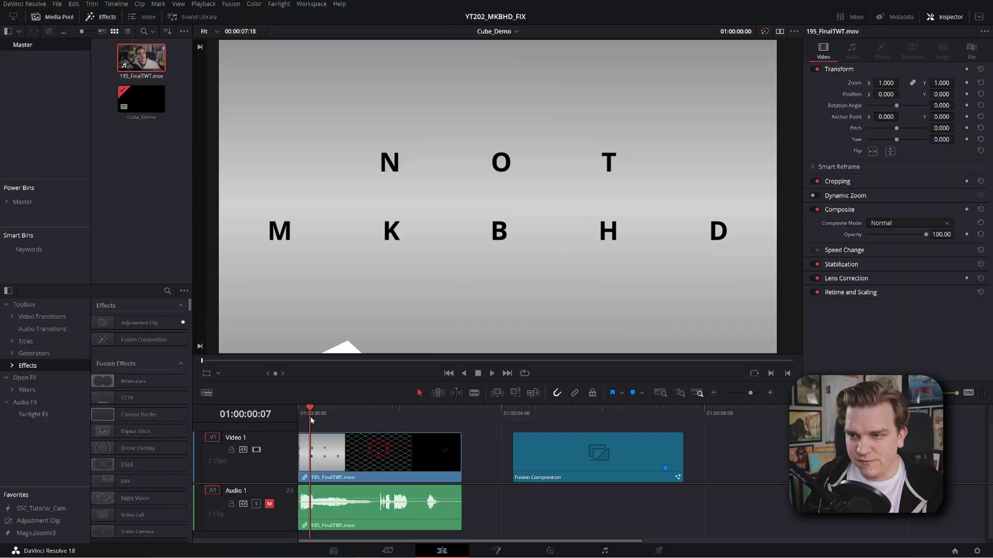
Step: Scrub through the start of the intro clip, and display the Merge3D1 node's cube in the Fusion viewer
{"action": "left_click_drag", "start_coordinate": [310, 416], "coordinate": [338, 427]}
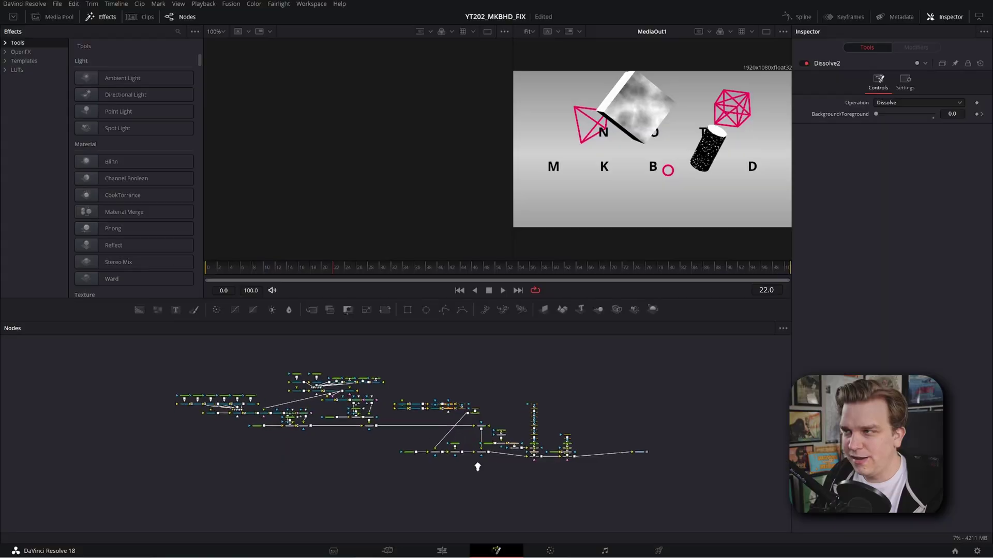
{"action": "scroll", "coordinate": [461, 465], "scroll_direction": "up", "scroll_amount": 3}
{"action": "left_click_drag", "start_coordinate": [284, 414], "coordinate": [363, 445]}
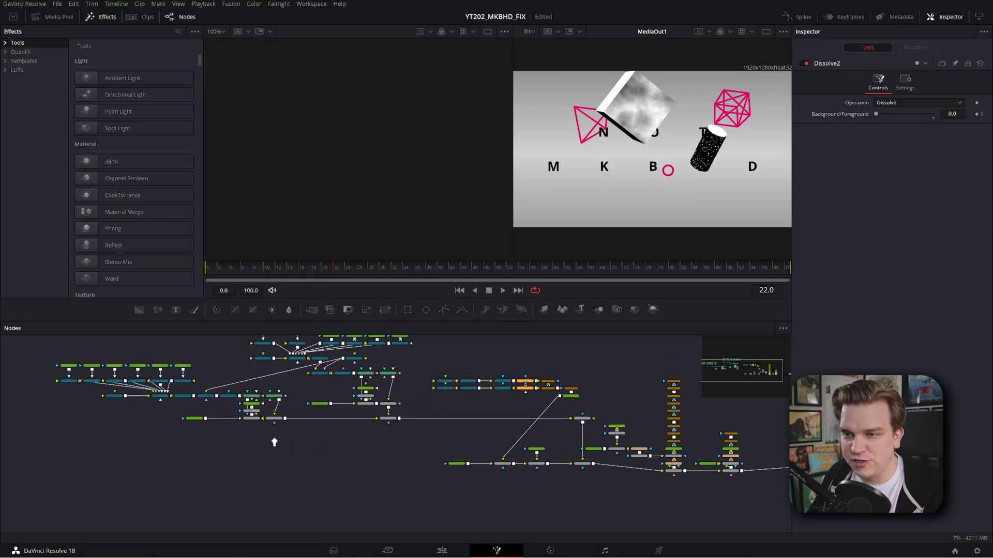
{"action": "scroll", "coordinate": [274, 442], "scroll_direction": "up", "scroll_amount": 6}
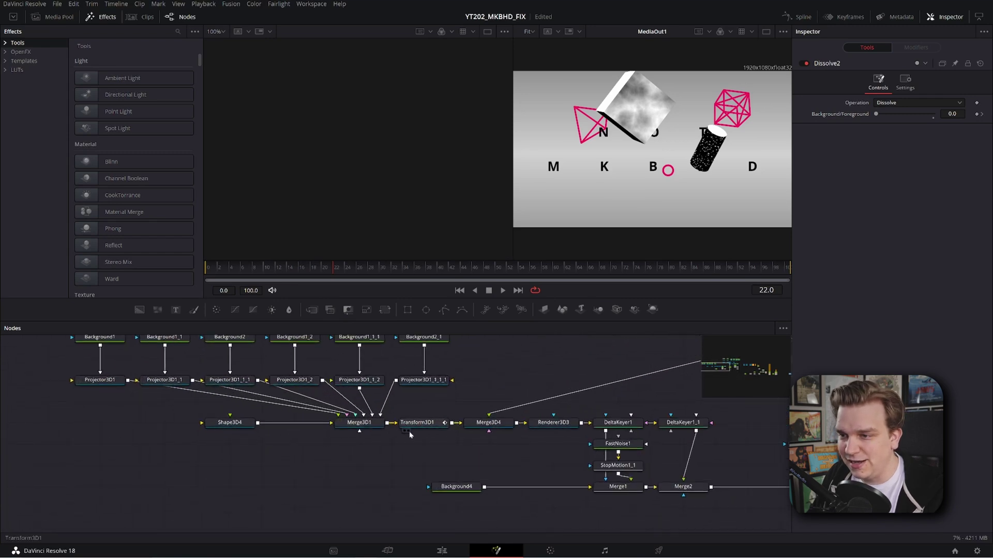
{"action": "left_click", "coordinate": [364, 424]}
{"action": "key", "text": "2"}
{"action": "mouse_move", "coordinate": [624, 206]}
{"action": "left_mouse_down"}
{"action": "mouse_move", "coordinate": [506, 228]}
{"action": "mouse_move", "coordinate": [623, 194]}
{"action": "left_mouse_up"}
{"action": "scroll", "coordinate": [624, 194], "scroll_direction": "up", "scroll_amount": 2}
Step: Display the Shape3D4 node in a single enlarged viewer and examine the plain cube
{"action": "left_click", "coordinate": [230, 423]}
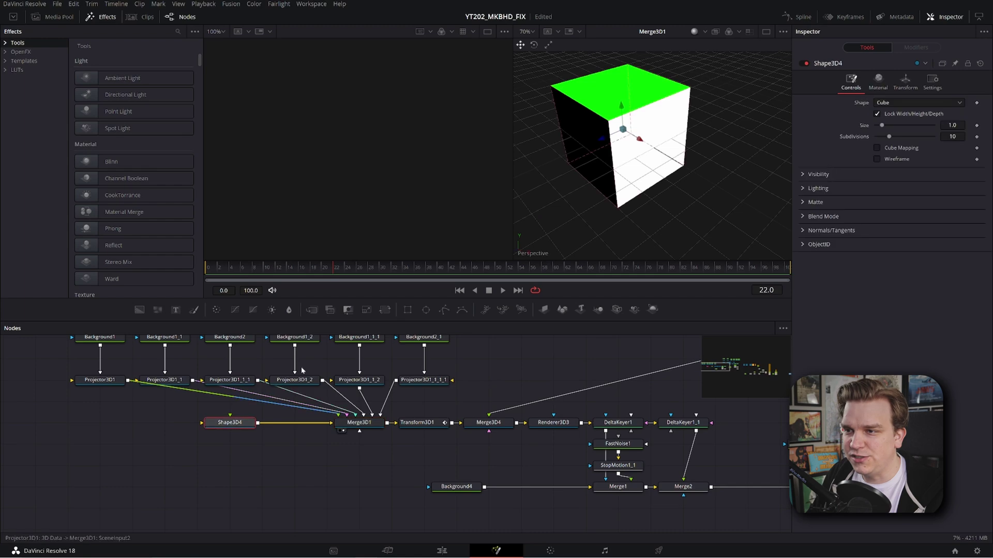
{"action": "key", "text": "2"}
{"action": "left_click", "coordinate": [765, 32]}
{"action": "left_click_drag", "start_coordinate": [548, 173], "coordinate": [585, 200]}
{"action": "mouse_move", "coordinate": [510, 198]}
{"action": "left_mouse_down"}
{"action": "mouse_move", "coordinate": [543, 202]}
{"action": "mouse_move", "coordinate": [509, 202]}
{"action": "left_mouse_up"}
{"action": "scroll", "coordinate": [220, 433], "scroll_direction": "up", "scroll_amount": 2}
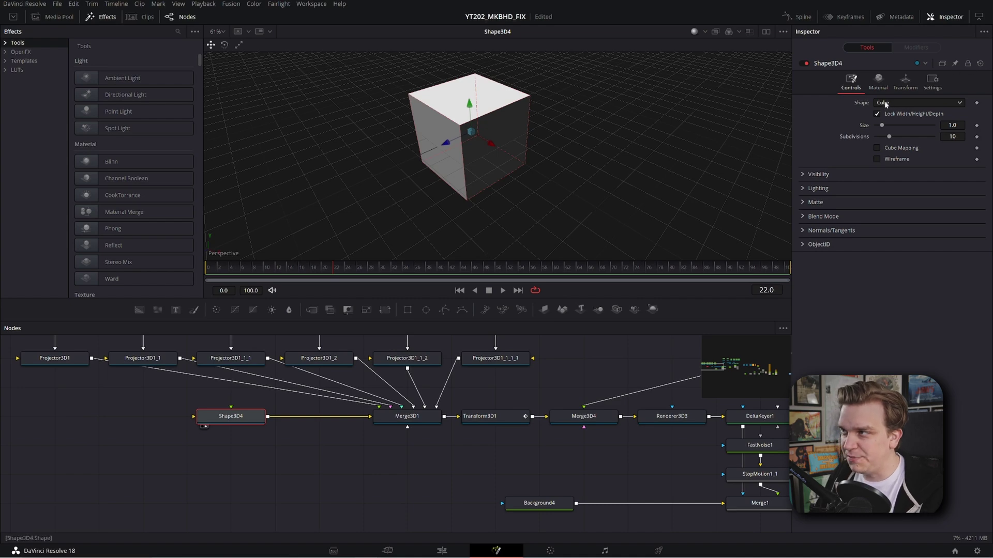
Step: Display Merge3D1 again, and select all six projector nodes to examine their placement around the cube
{"action": "left_click", "coordinate": [392, 423]}
{"action": "key", "text": "2"}
{"action": "left_click_drag", "start_coordinate": [317, 441], "coordinate": [312, 473]}
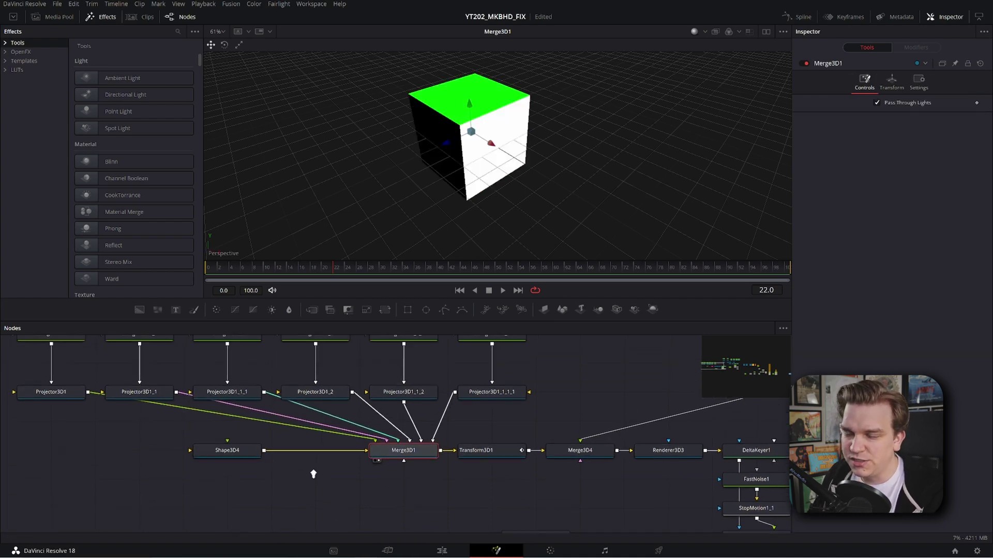
{"action": "scroll", "coordinate": [312, 471], "scroll_direction": "down", "scroll_amount": 3}
{"action": "left_click_drag", "start_coordinate": [169, 451], "coordinate": [455, 423]}
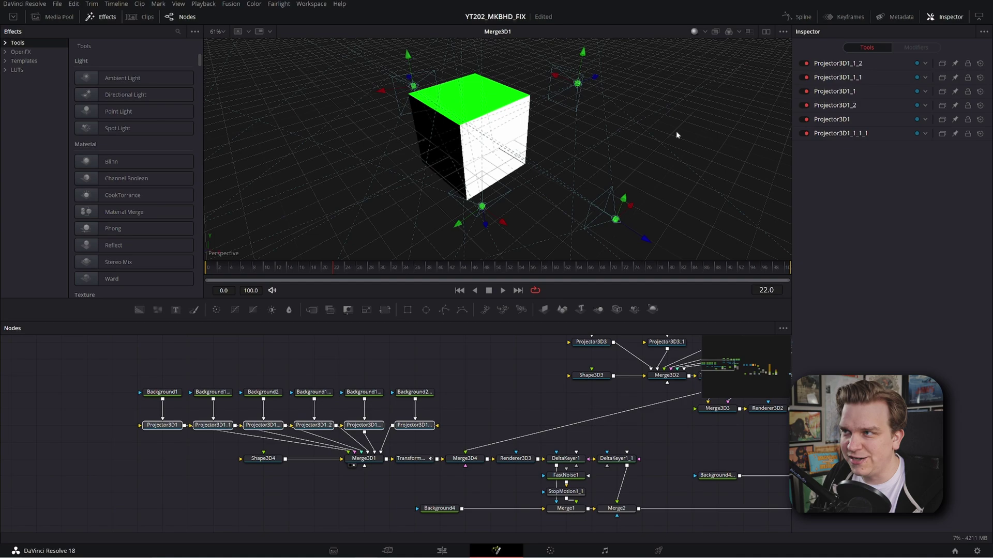
{"action": "scroll", "coordinate": [550, 147], "scroll_direction": "down", "scroll_amount": 5}
{"action": "scroll", "coordinate": [551, 147], "scroll_direction": "up", "scroll_amount": 2}
Step: View each of the six background nodes feeding the projectors, from Background1 to Background2_1, one after another
{"action": "left_click", "coordinate": [164, 392]}
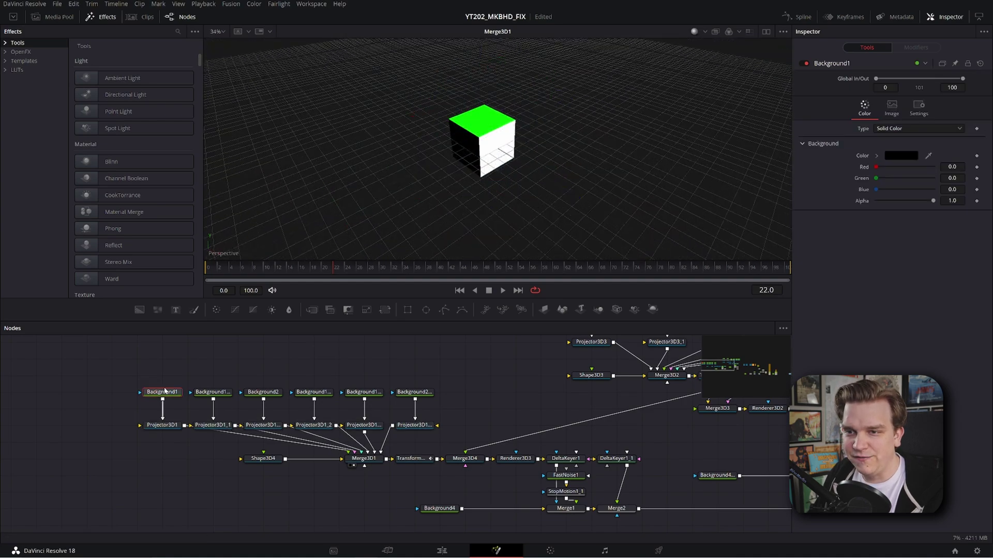
{"action": "key", "text": "2"}
{"action": "left_click", "coordinate": [213, 392]}
{"action": "key", "text": "2"}
{"action": "left_click", "coordinate": [264, 392]}
{"action": "key", "text": "2"}
{"action": "left_click", "coordinate": [313, 392]}
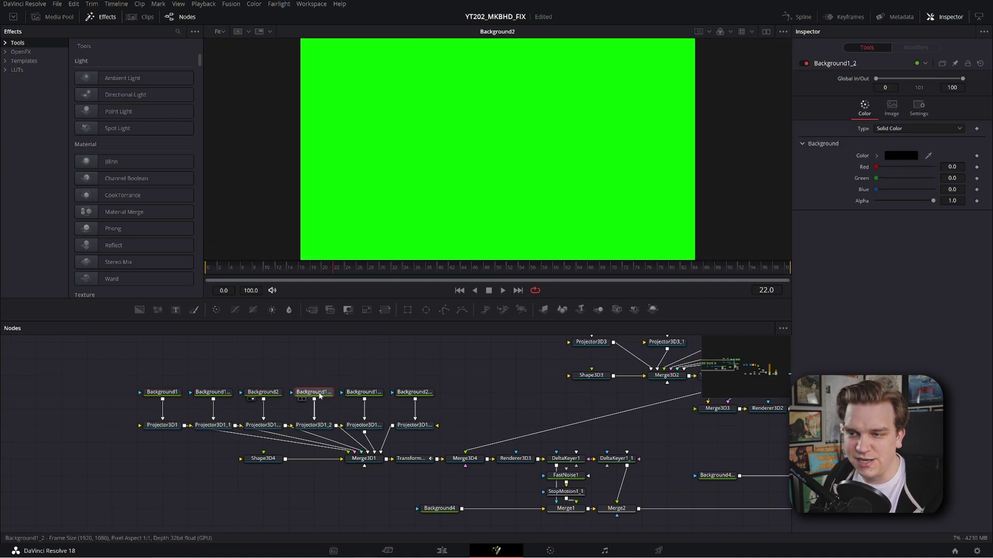
{"action": "key", "text": "2"}
{"action": "left_click", "coordinate": [364, 392]}
{"action": "key", "text": "2"}
{"action": "left_click", "coordinate": [415, 392]}
{"action": "key", "text": "2"}
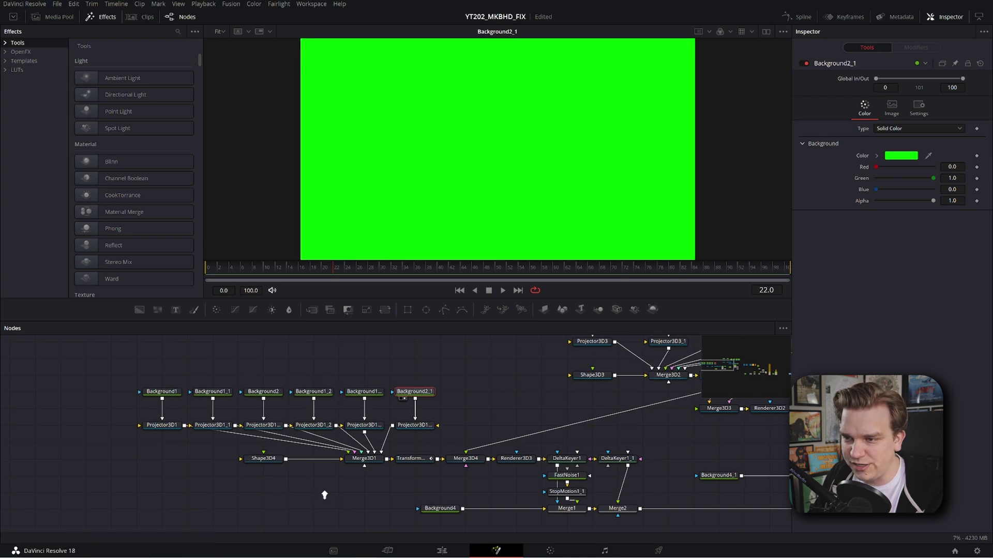
Step: Bring Merge3D1's cube back into the viewer, and inspect the settings of the Transform3D1 node
{"action": "scroll", "coordinate": [324, 495], "scroll_direction": "up", "scroll_amount": 3}
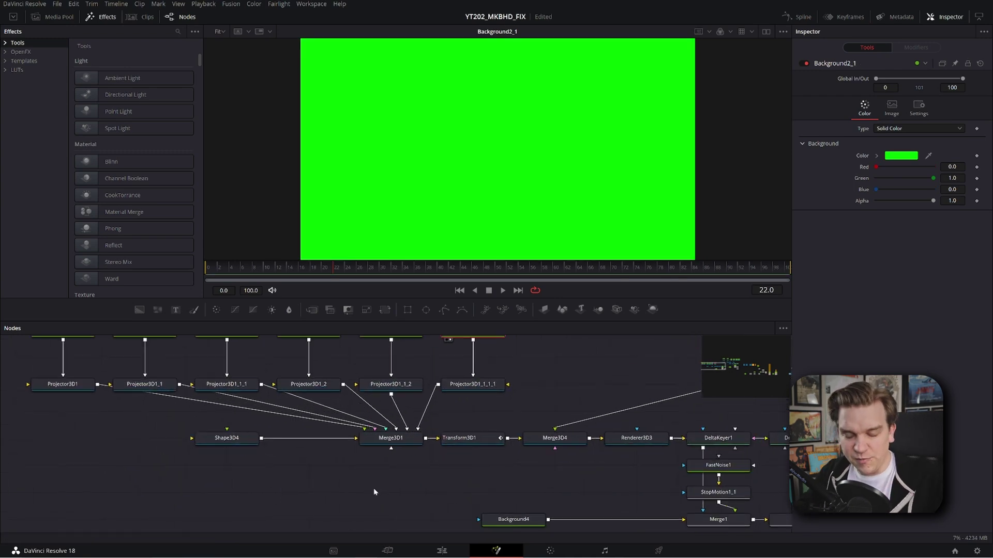
{"action": "scroll", "coordinate": [374, 488], "scroll_direction": "down", "scroll_amount": 1}
{"action": "left_click", "coordinate": [383, 443]}
{"action": "key", "text": "2"}
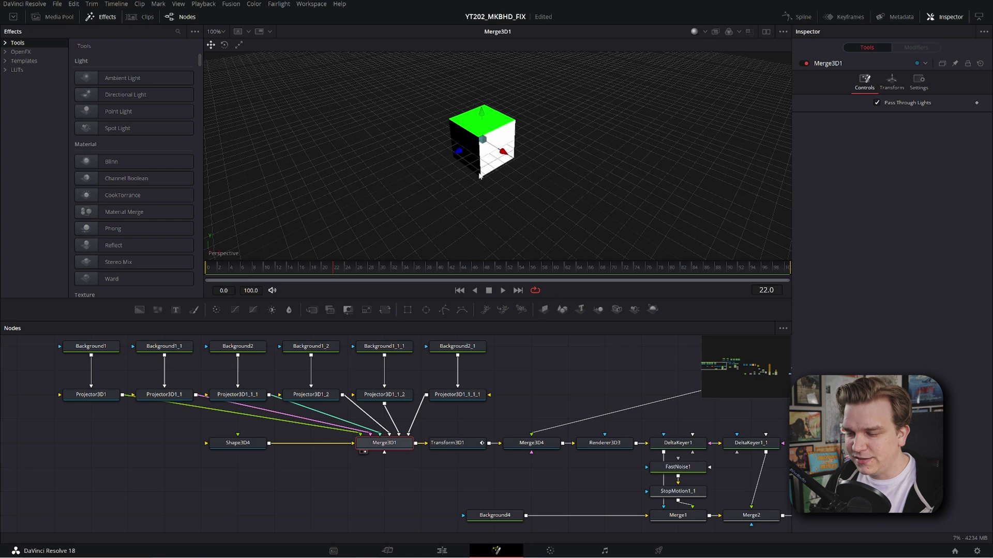
{"action": "left_click", "coordinate": [457, 446]}
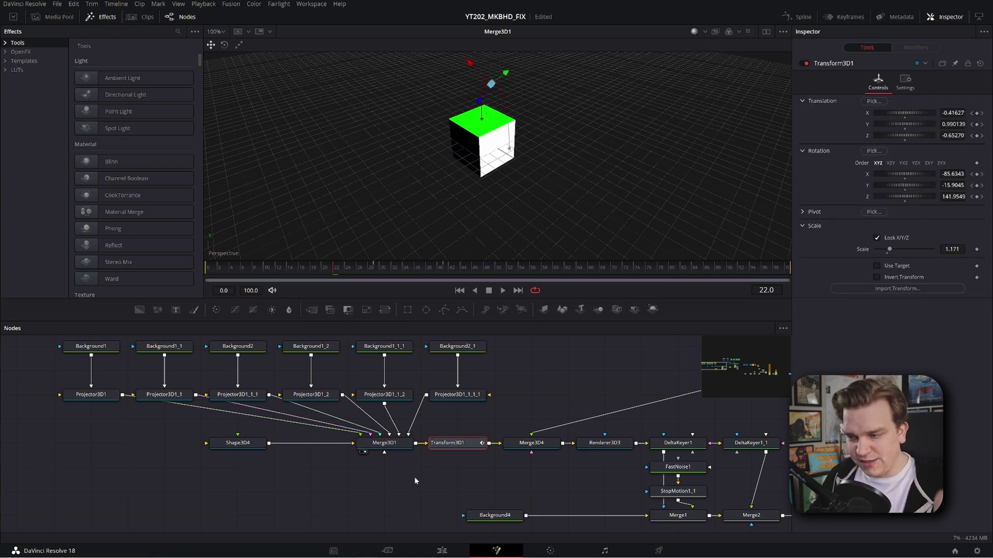
Step: Add a Cube 3D node below Shape3D4 and show it in the viewer
{"action": "left_click", "coordinate": [251, 474]}
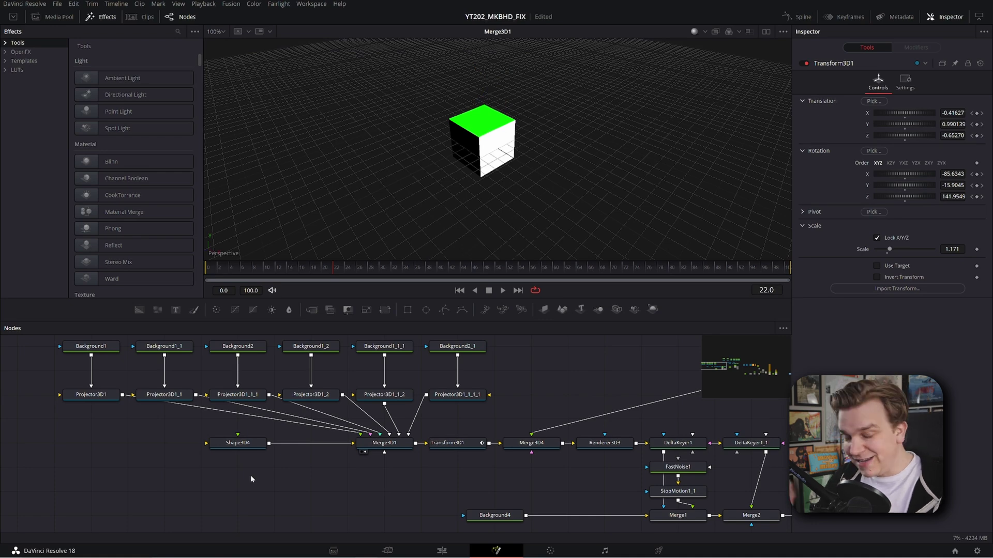
{"action": "key", "text": "shift+space"}
{"action": "type", "text": "cub"}
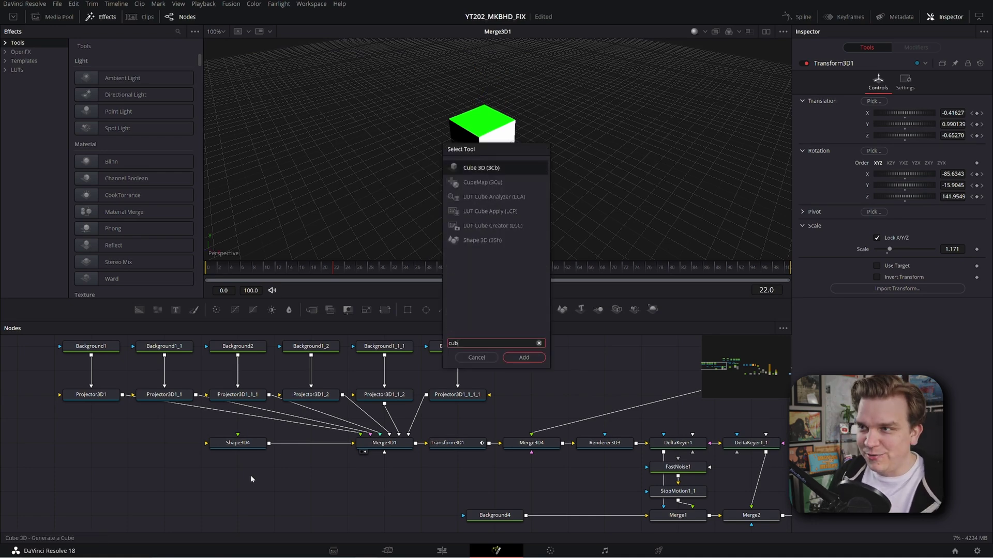
{"action": "key", "text": "Return"}
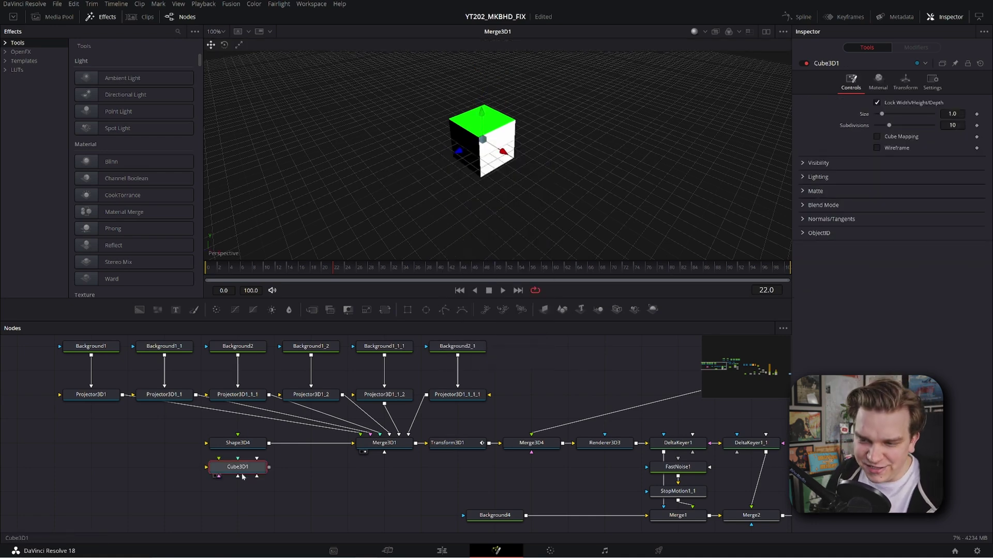
{"action": "left_click_drag", "start_coordinate": [226, 475], "coordinate": [226, 493]}
{"action": "key", "text": "1"}
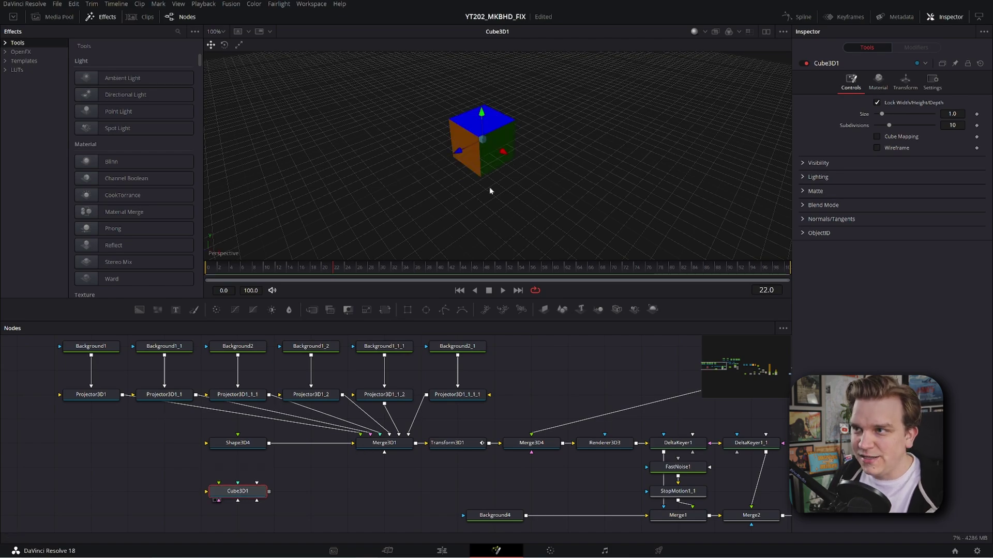
{"action": "left_click_drag", "start_coordinate": [489, 187], "coordinate": [498, 160]}
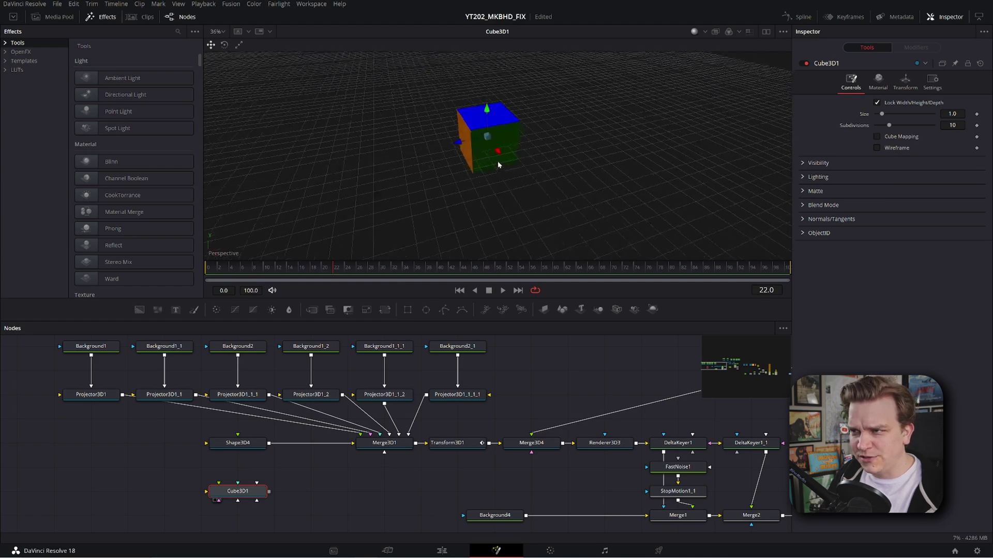
Step: Compare the inputs and settings of the Shape3D4 and Cube3D1 nodes
{"action": "scroll", "coordinate": [280, 522], "scroll_direction": "up", "scroll_amount": 4}
{"action": "left_click_drag", "start_coordinate": [430, 497], "coordinate": [453, 504]}
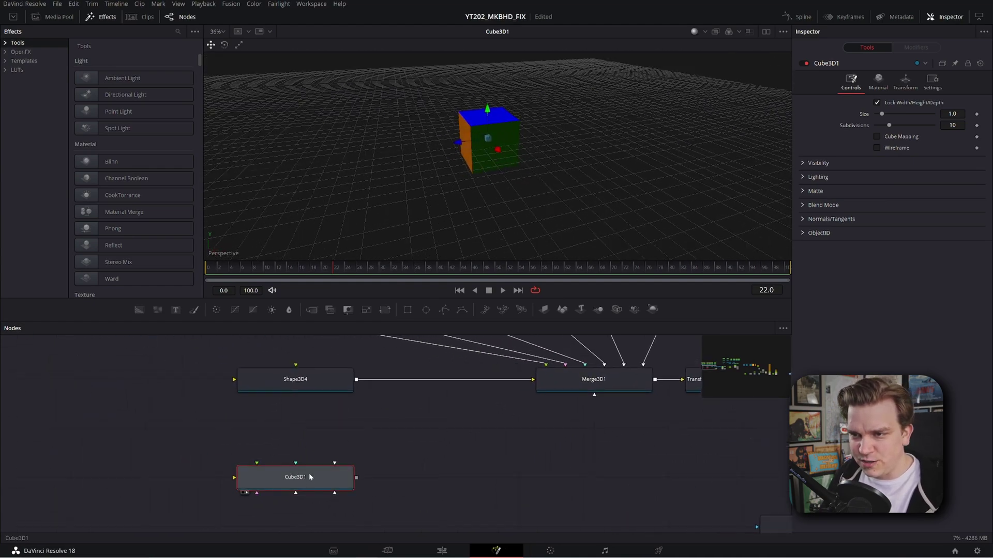
{"action": "left_click", "coordinate": [284, 389]}
{"action": "left_click_drag", "start_coordinate": [333, 450], "coordinate": [374, 415]}
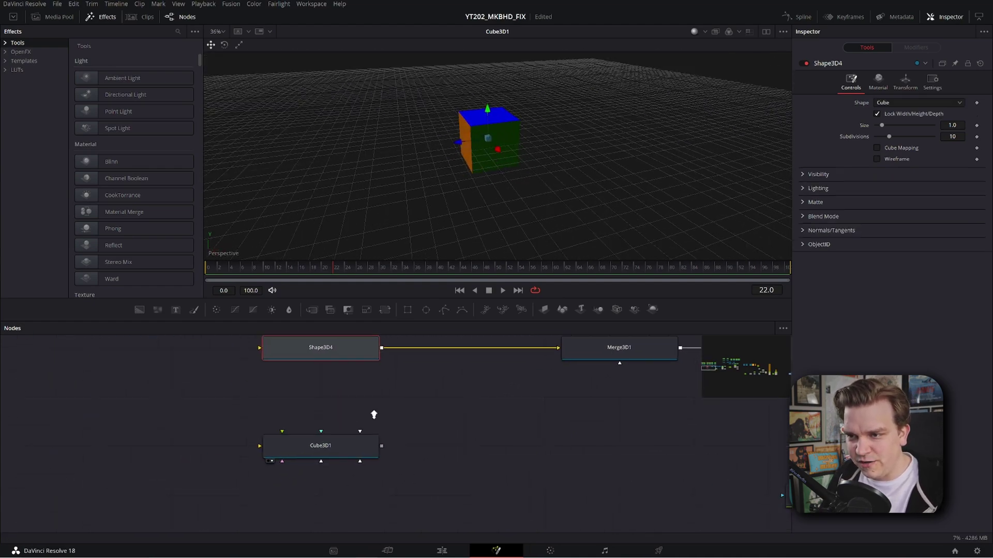
{"action": "left_click", "coordinate": [296, 445]}
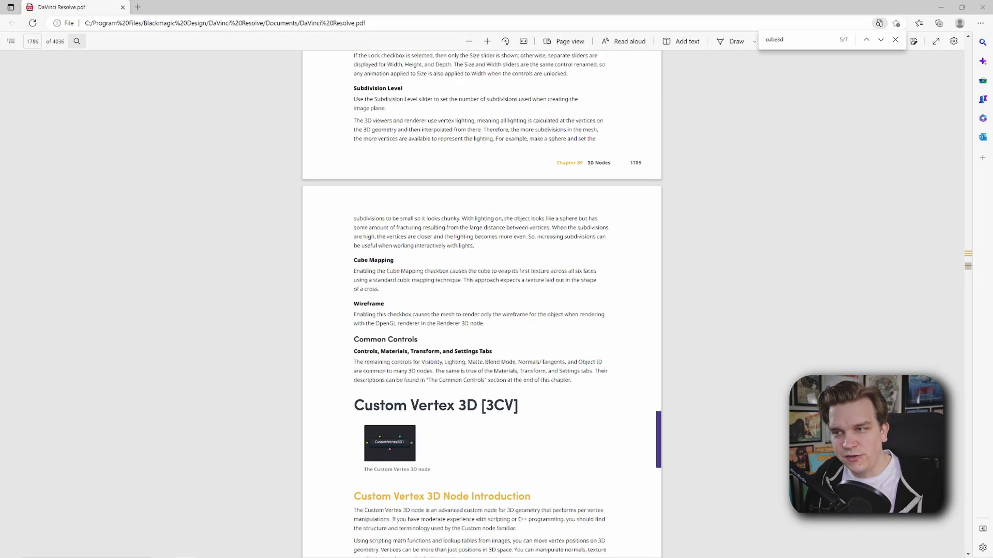
Step: Read the Cube Mapping paragraph in the DaVinci Resolve manual, and close the PDF
{"action": "left_click_drag", "start_coordinate": [368, 271], "coordinate": [443, 280]}
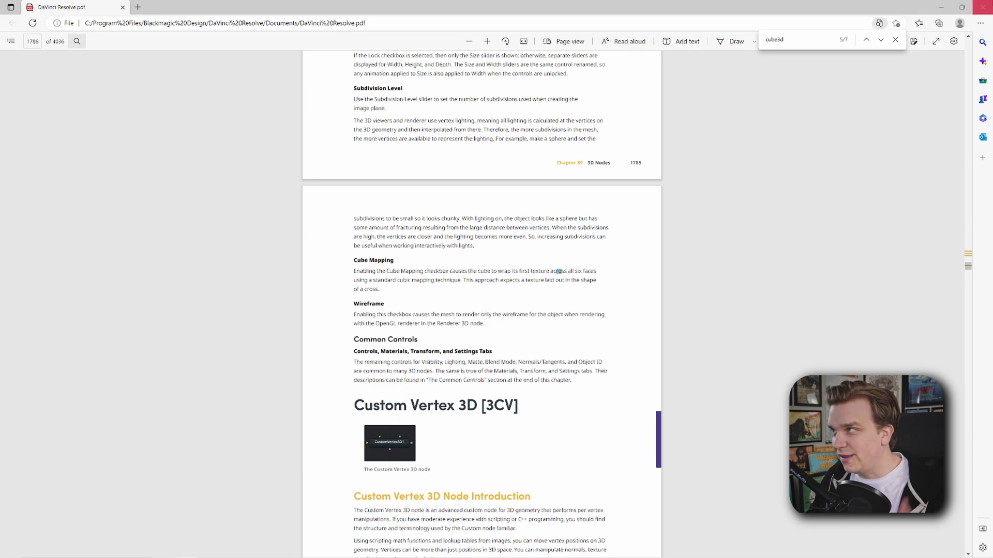
{"action": "left_click", "coordinate": [985, 8]}
{"action": "scroll", "coordinate": [429, 446], "scroll_direction": "down", "scroll_amount": 1}
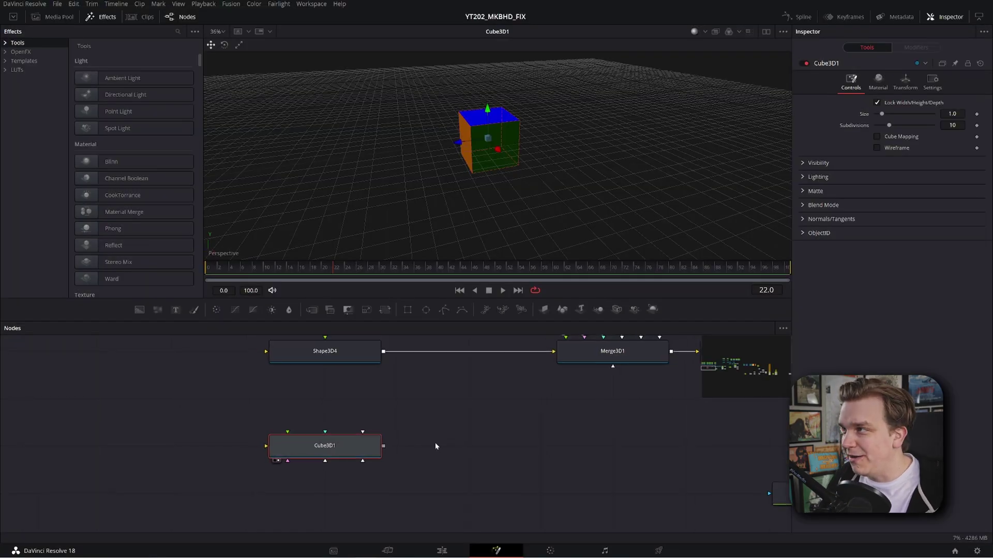
Step: Select the Projector3D1_1_1 node and examine where it sits relative to the cube
{"action": "scroll", "coordinate": [432, 440], "scroll_direction": "down", "scroll_amount": 3}
{"action": "left_click_drag", "start_coordinate": [430, 416], "coordinate": [410, 481]}
{"action": "left_click", "coordinate": [337, 371]}
{"action": "scroll", "coordinate": [560, 195], "scroll_direction": "down", "scroll_amount": 4}
{"action": "left_click_drag", "start_coordinate": [560, 195], "coordinate": [493, 176]}
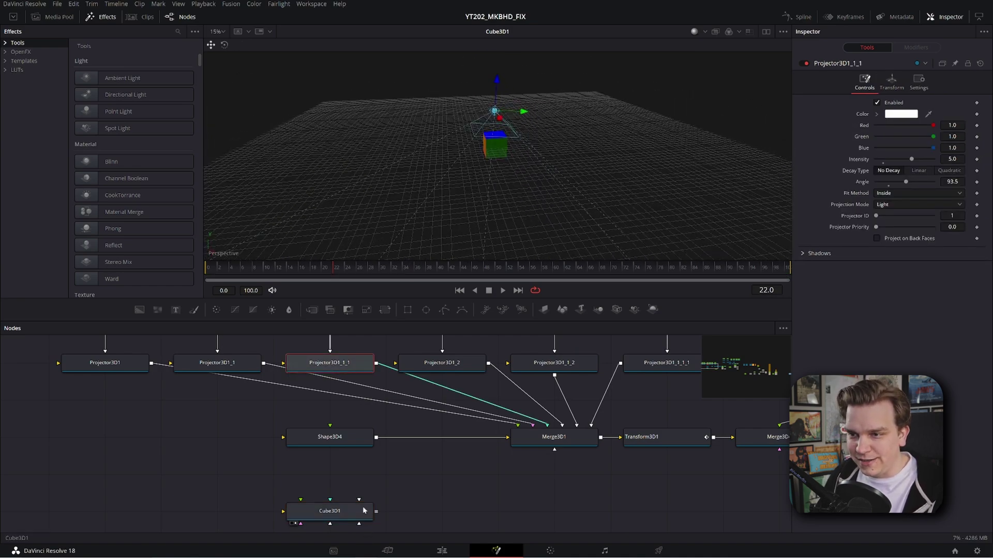
Step: Move Cube3D1 clear of the other nodes, and add three background nodes above it, the second white and the third green
{"action": "left_click_drag", "start_coordinate": [366, 490], "coordinate": [340, 462]}
{"action": "left_click", "coordinate": [202, 381]}
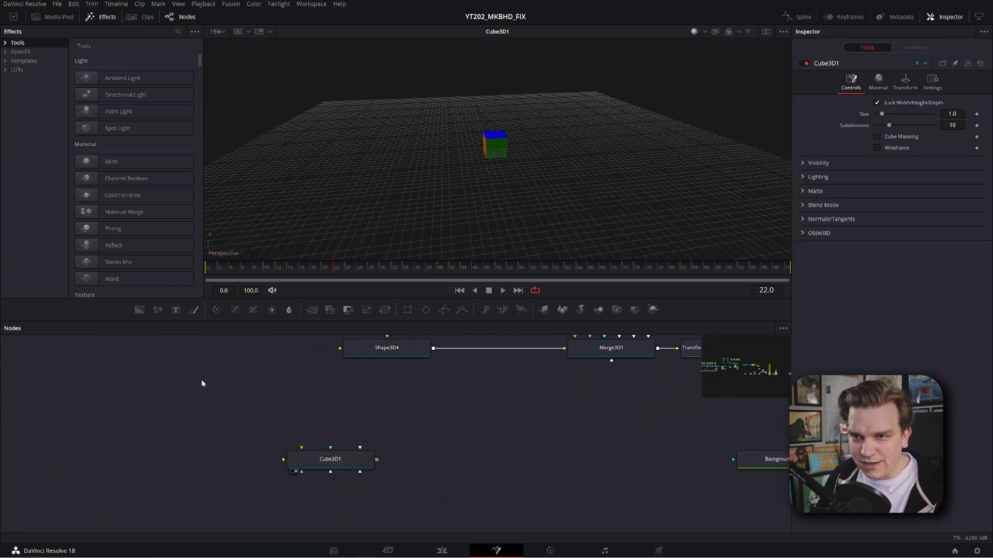
{"action": "left_click", "coordinate": [139, 310]}
{"action": "key", "text": "ctrl+c"}
{"action": "key", "text": "ctrl+v"}
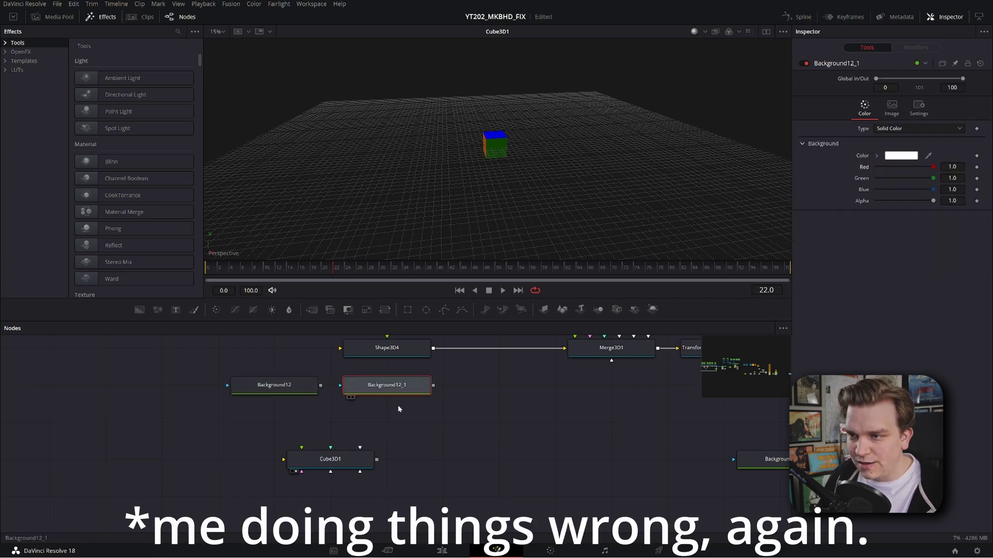
{"action": "key", "text": "ctrl+v"}
{"action": "left_click_drag", "start_coordinate": [933, 166], "coordinate": [875, 166]}
Step: Connect the three new background nodes to the face material inputs of Cube3D1, and check the cube's material settings
{"action": "scroll", "coordinate": [349, 420], "scroll_direction": "up", "scroll_amount": 2}
{"action": "left_click_drag", "start_coordinate": [349, 420], "coordinate": [385, 408]}
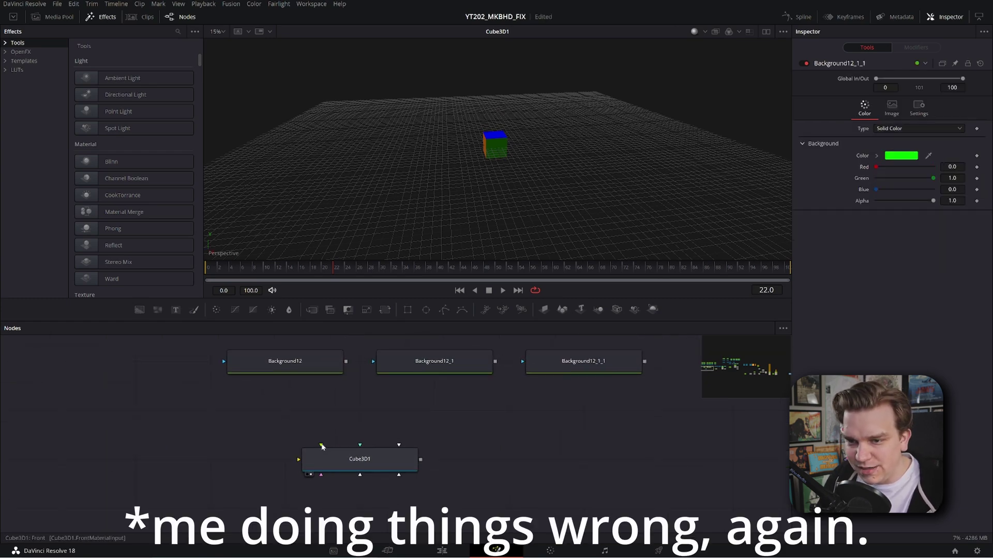
{"action": "left_click_drag", "start_coordinate": [346, 365], "coordinate": [321, 445]}
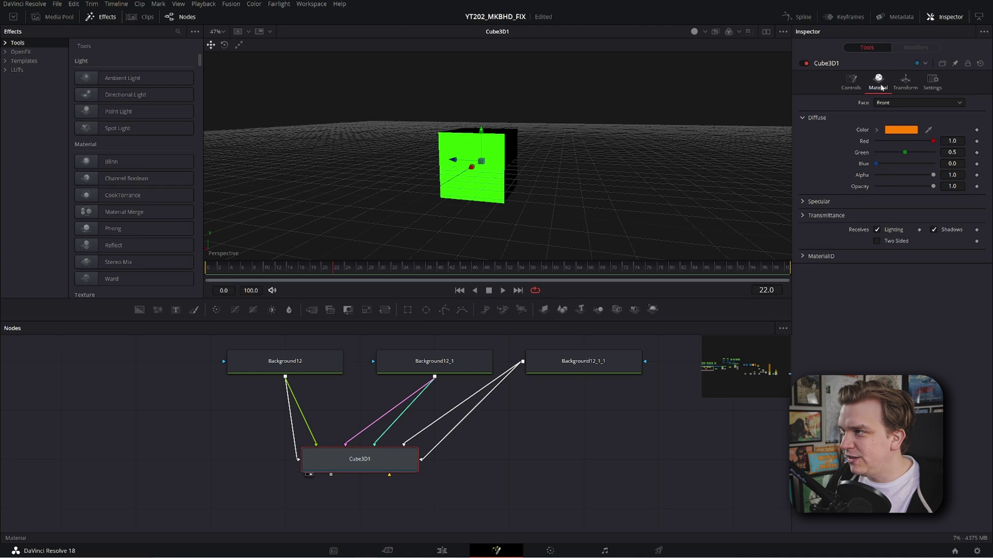
{"action": "scroll", "coordinate": [563, 243], "scroll_direction": "down", "scroll_amount": 2}
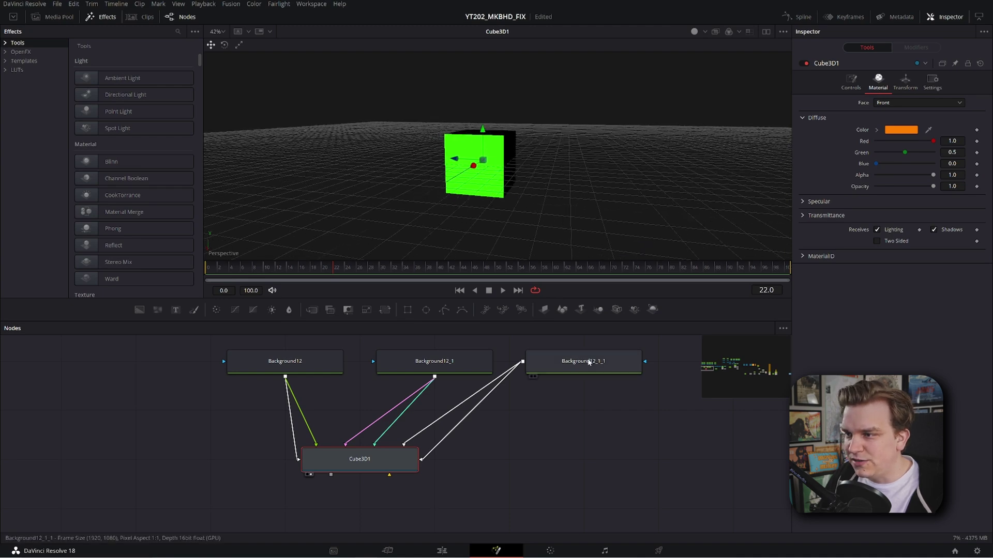
Step: Delete the three background nodes connected to Cube3D1
{"action": "left_click_drag", "start_coordinate": [590, 362], "coordinate": [531, 372]}
{"action": "left_click_drag", "start_coordinate": [526, 421], "coordinate": [190, 364]}
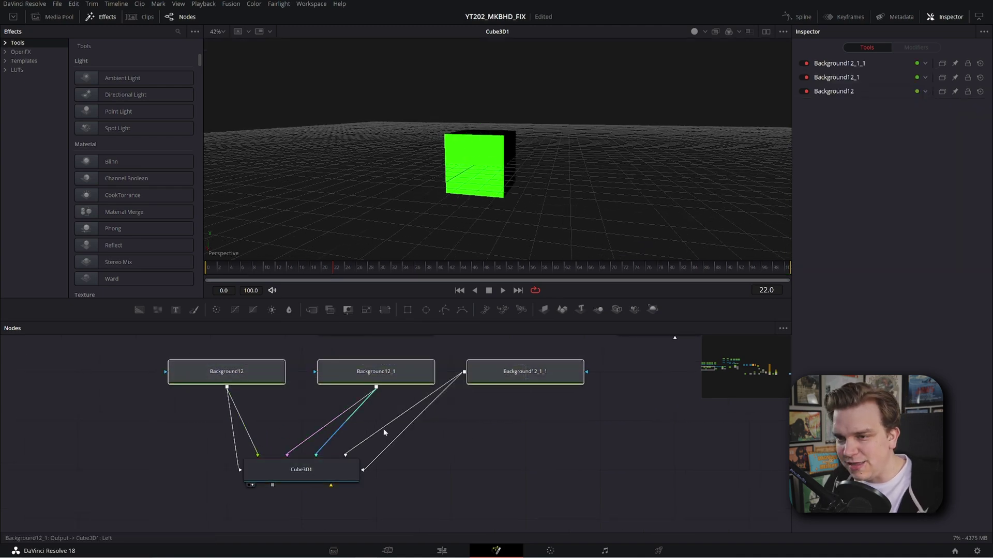
{"action": "key", "text": "Delete"}
Step: Make the Front face of Cube3D1 white by setting its diffuse Green and Blue to 1.0
{"action": "left_click", "coordinate": [307, 472]}
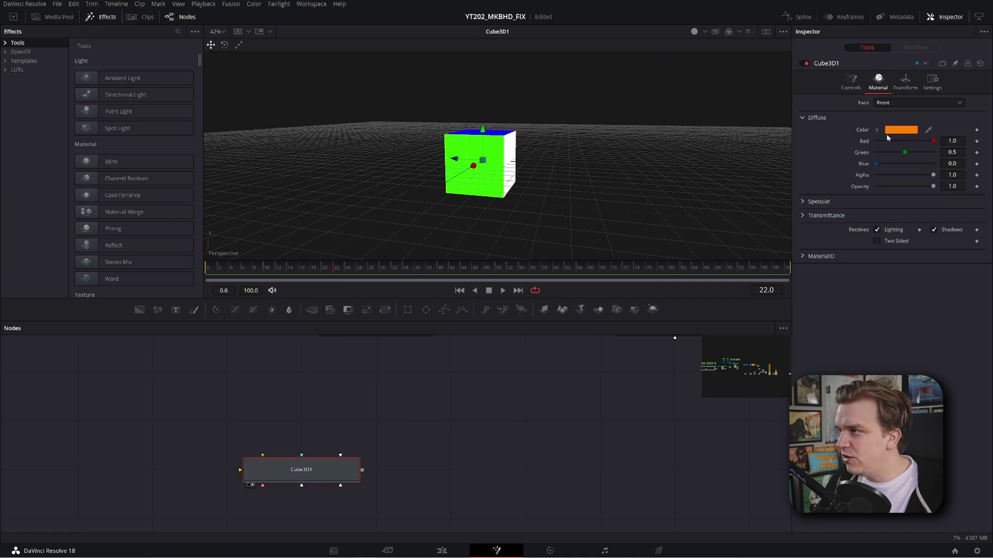
{"action": "left_click_drag", "start_coordinate": [906, 151], "coordinate": [934, 152]}
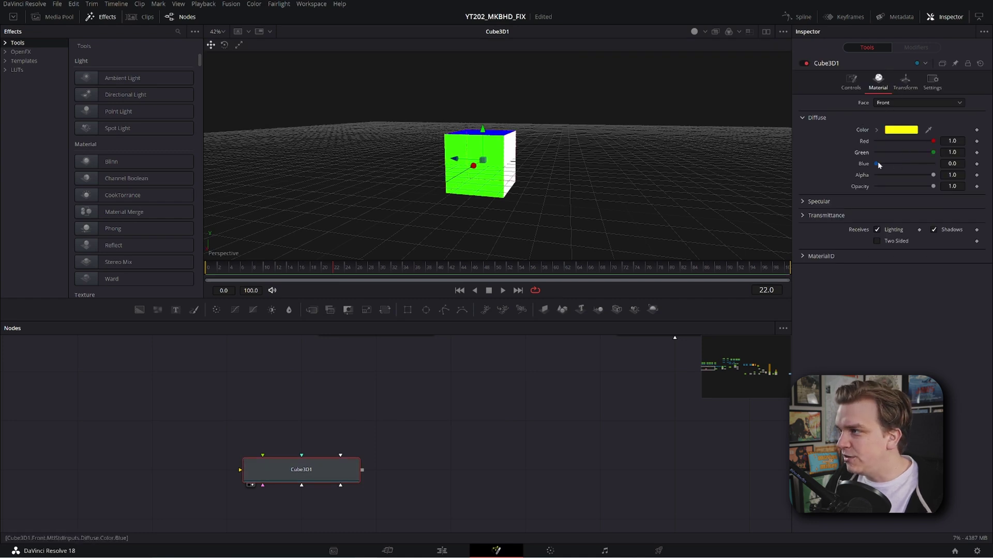
{"action": "left_click_drag", "start_coordinate": [877, 165], "coordinate": [934, 164]}
Step: Make the Back face of Cube3D1 white and its Right face green, setting the Right face's diffuse Red to 0.0
{"action": "left_click", "coordinate": [917, 103]}
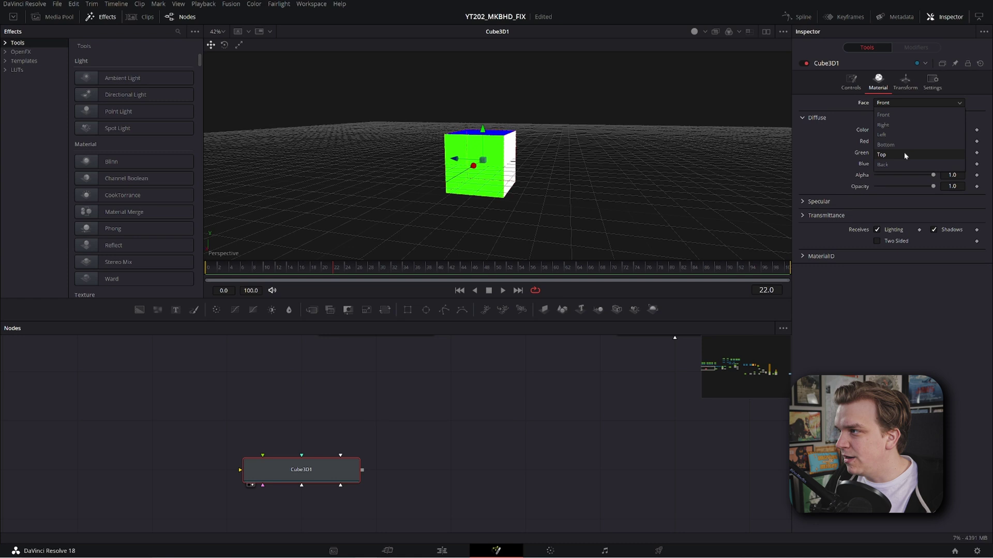
{"action": "left_click", "coordinate": [894, 164]}
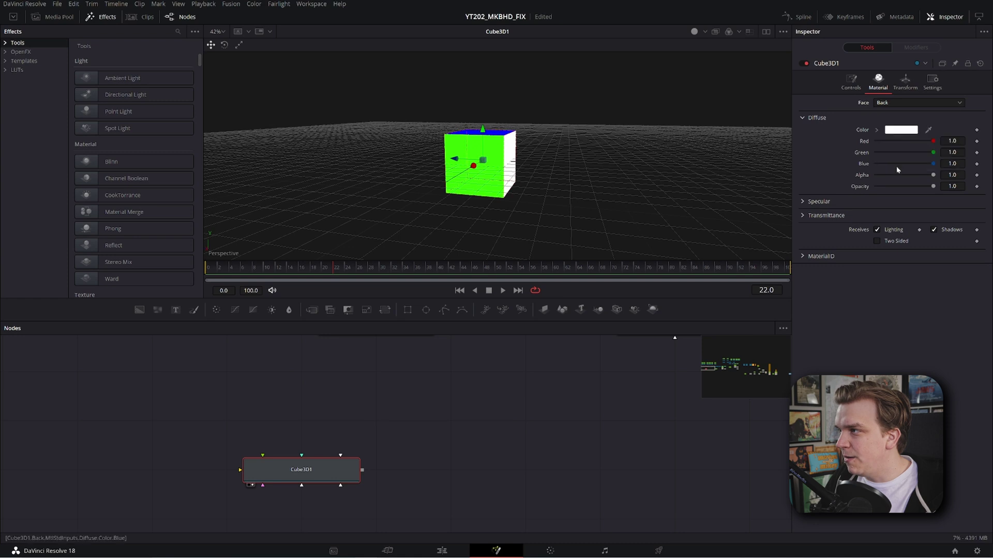
{"action": "left_click", "coordinate": [901, 105]}
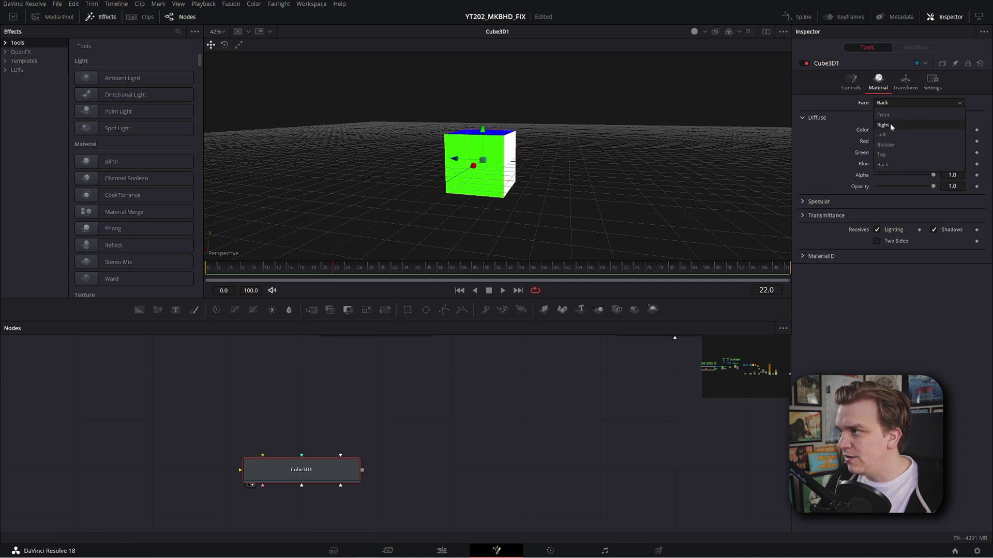
{"action": "left_click", "coordinate": [889, 123]}
{"action": "left_click_drag", "start_coordinate": [887, 142], "coordinate": [874, 143]}
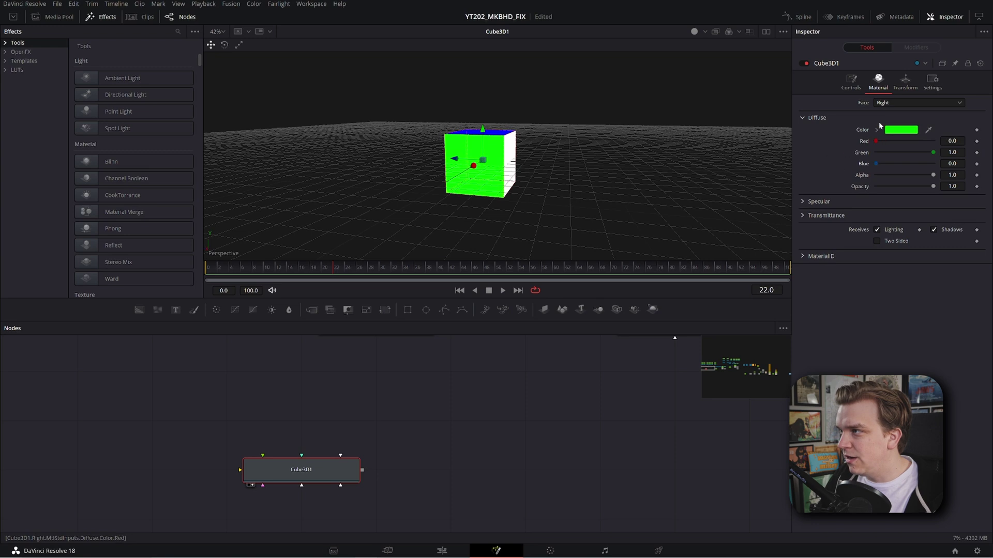
Step: Adjust the diffuse color of the Left face of Cube3D1 and make its Bottom face magenta with Green at 0.0
{"action": "left_click", "coordinate": [899, 103]}
{"action": "left_click", "coordinate": [888, 135]}
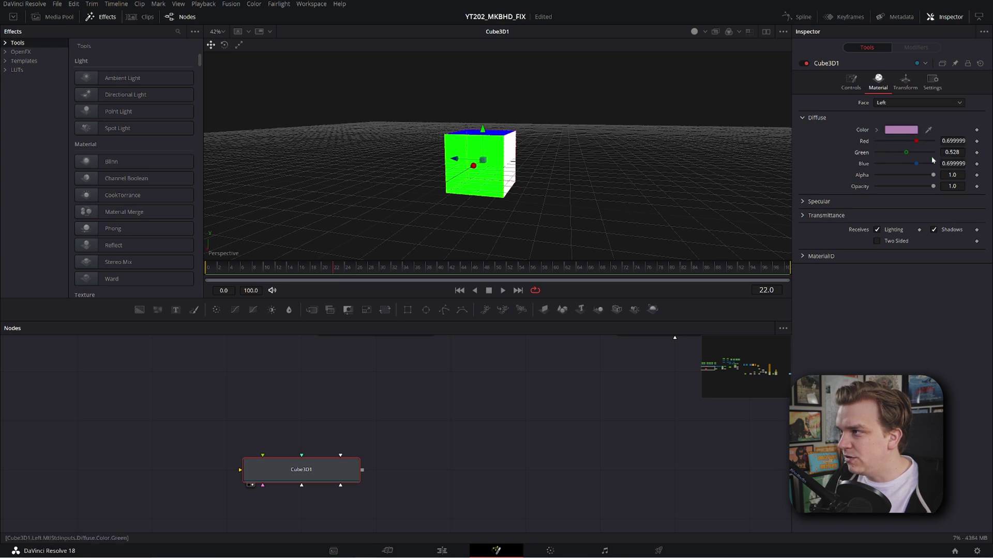
{"action": "left_click", "coordinate": [882, 104]}
{"action": "left_click", "coordinate": [898, 145]}
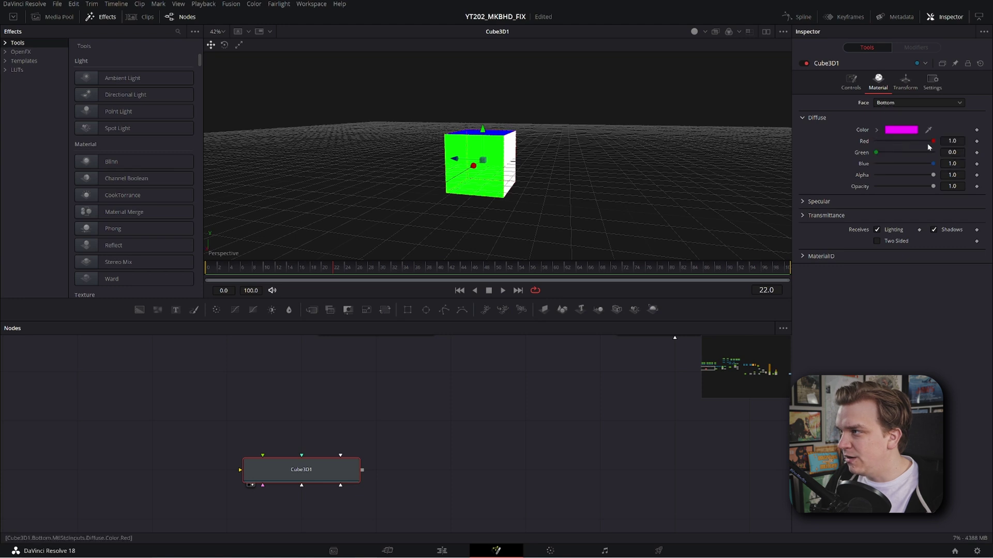
Step: Make the Top face of Cube3D1 black with diffuse Red, Green and Blue at 0.0, and inspect the cube from several sides
{"action": "left_click", "coordinate": [902, 103]}
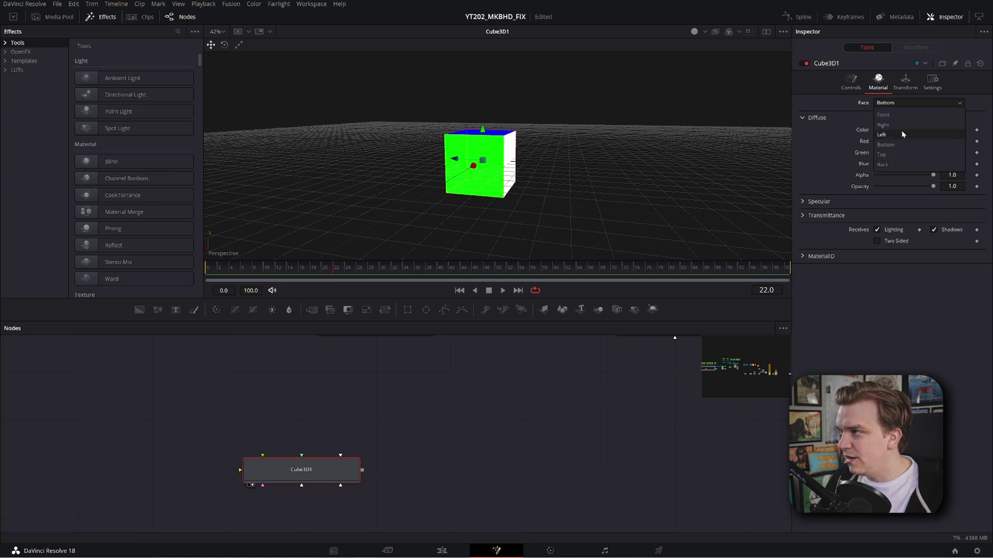
{"action": "left_click", "coordinate": [895, 154]}
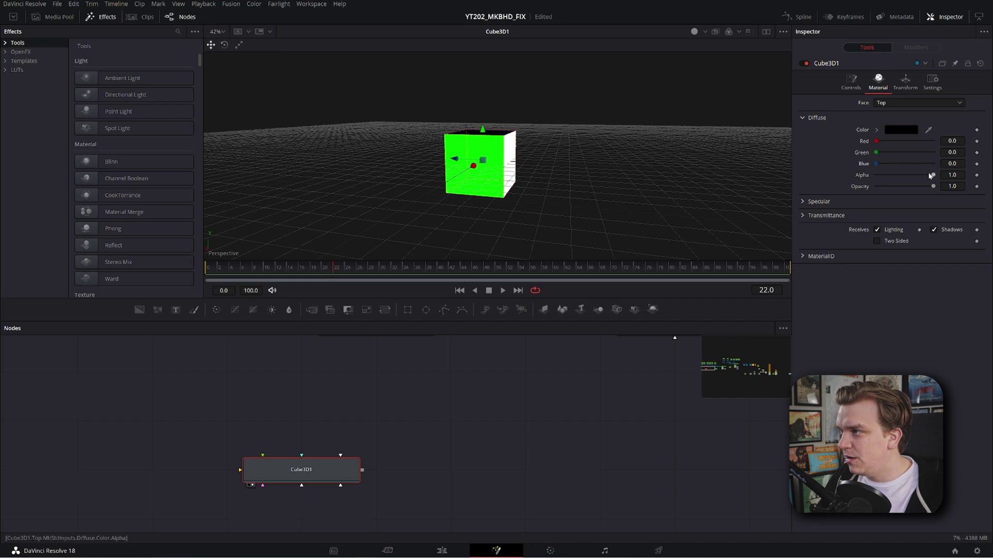
{"action": "mouse_move", "coordinate": [594, 174]}
{"action": "left_mouse_down"}
{"action": "mouse_move", "coordinate": [455, 199]}
{"action": "mouse_move", "coordinate": [550, 137]}
{"action": "mouse_move", "coordinate": [591, 162]}
{"action": "left_mouse_up"}
{"action": "left_click_drag", "start_coordinate": [391, 384], "coordinate": [396, 382]}
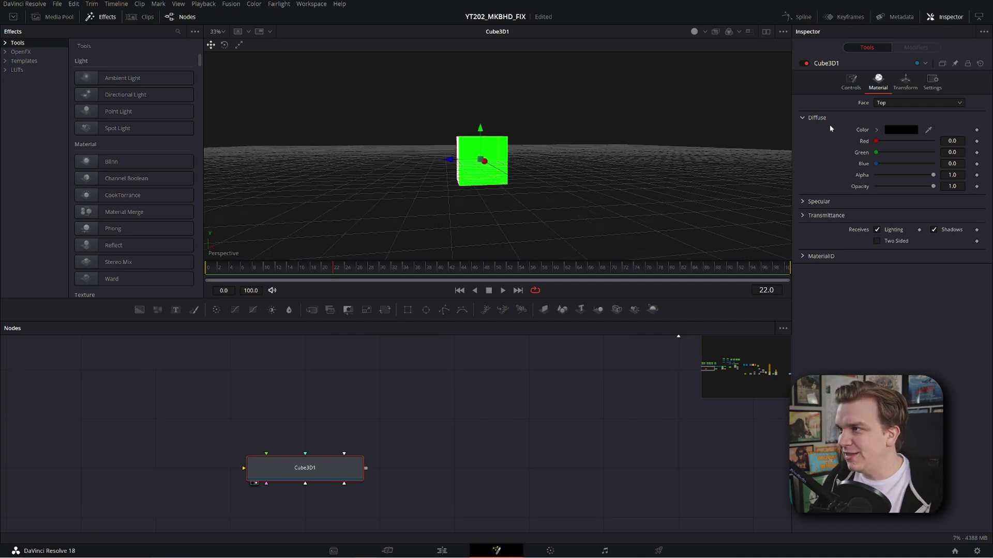
{"action": "left_click_drag", "start_coordinate": [629, 166], "coordinate": [535, 219]}
{"action": "left_click_drag", "start_coordinate": [349, 405], "coordinate": [350, 405]}
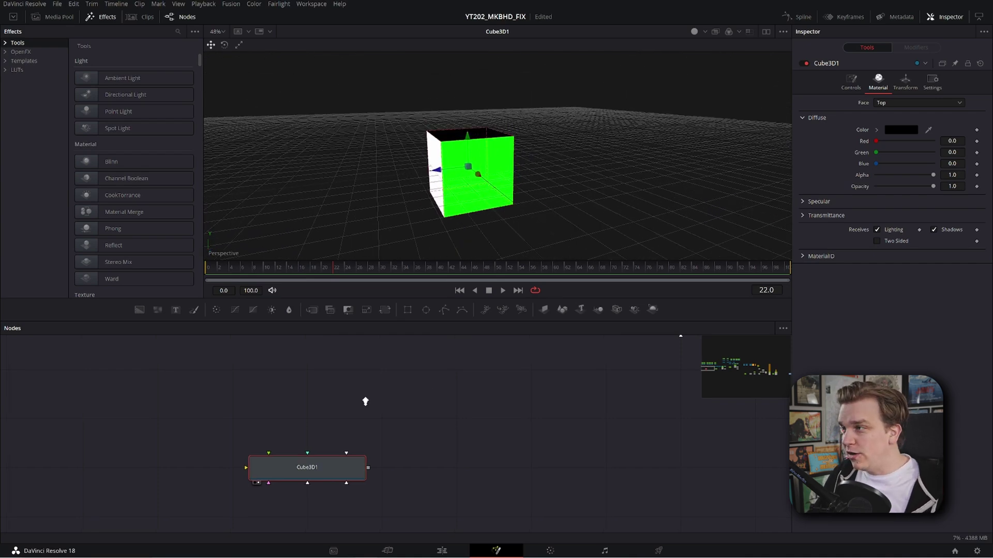
Step: Move Cube3D1 farther below and left of Shape3D4, clear of the projector nodes, and show its transform settings
{"action": "scroll", "coordinate": [309, 458], "scroll_direction": "down", "scroll_amount": 8}
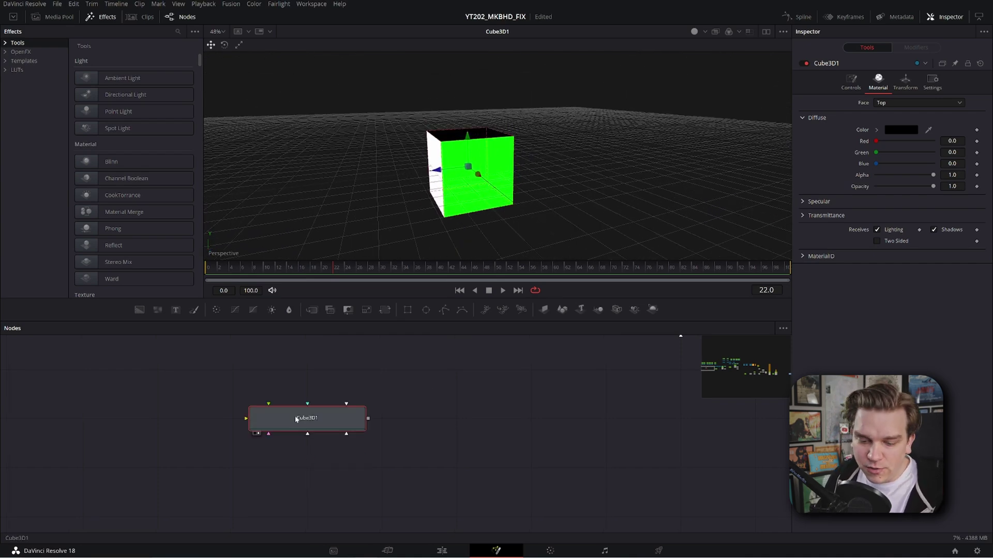
{"action": "left_click_drag", "start_coordinate": [396, 471], "coordinate": [394, 491]}
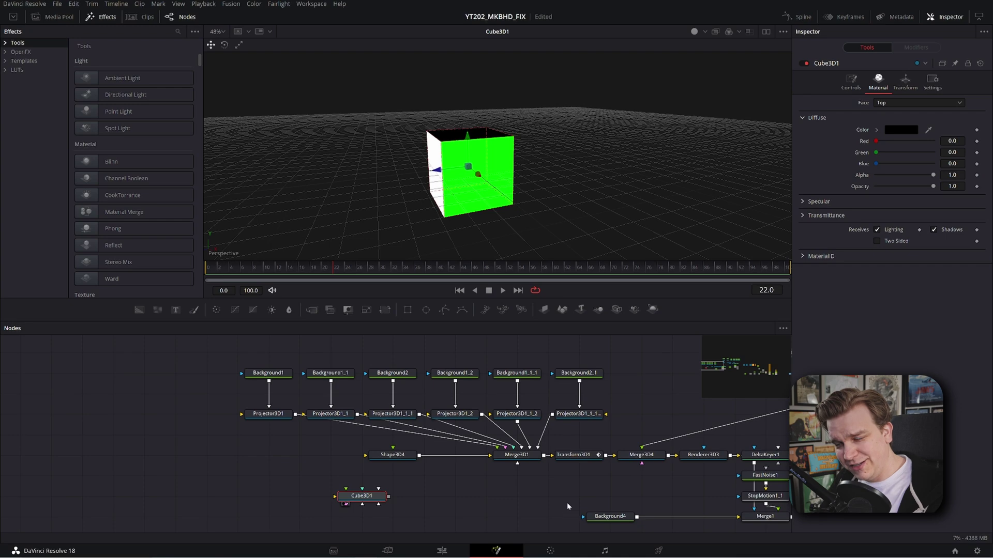
{"action": "scroll", "coordinate": [567, 502], "scroll_direction": "down", "scroll_amount": 1}
{"action": "scroll", "coordinate": [531, 500], "scroll_direction": "up", "scroll_amount": 3}
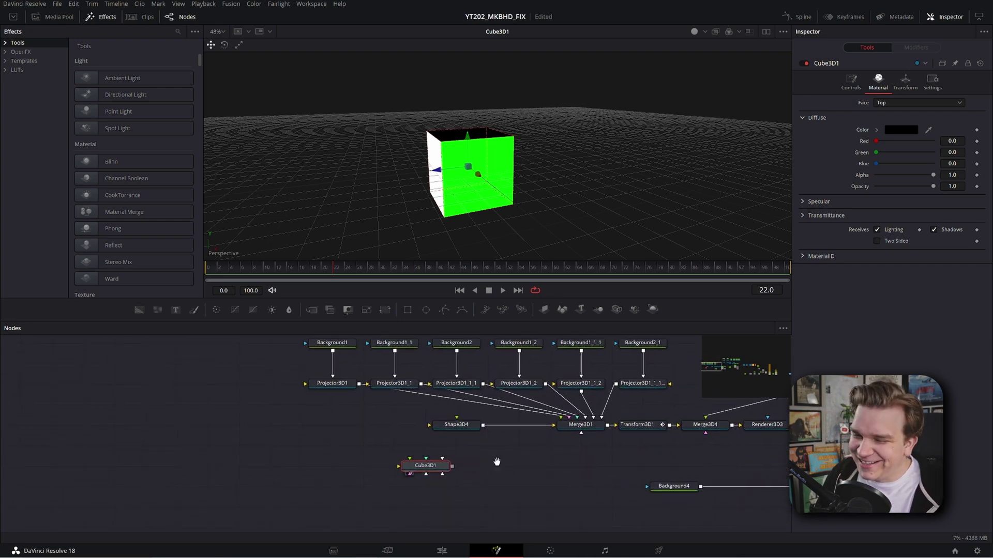
{"action": "left_click_drag", "start_coordinate": [506, 452], "coordinate": [440, 474]}
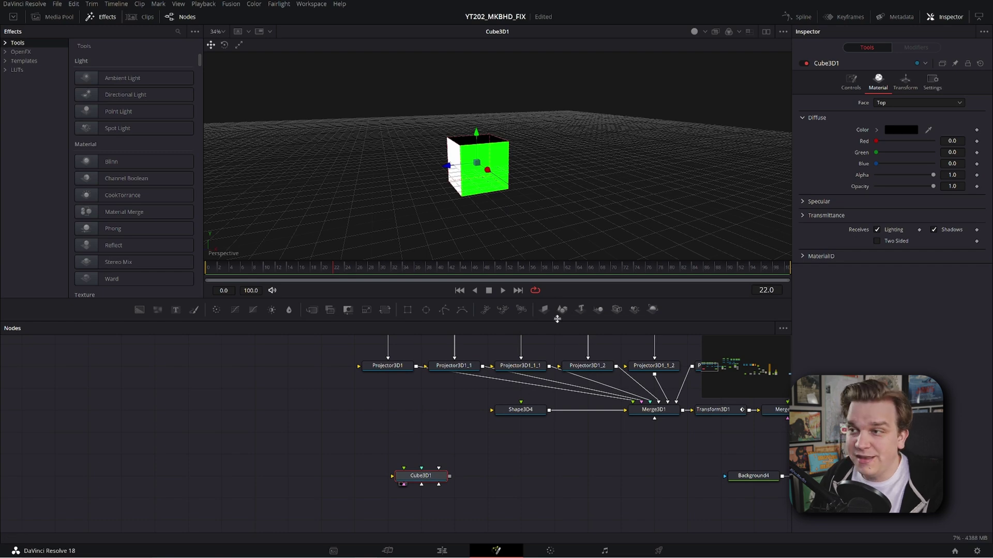
{"action": "left_click", "coordinate": [905, 82]}
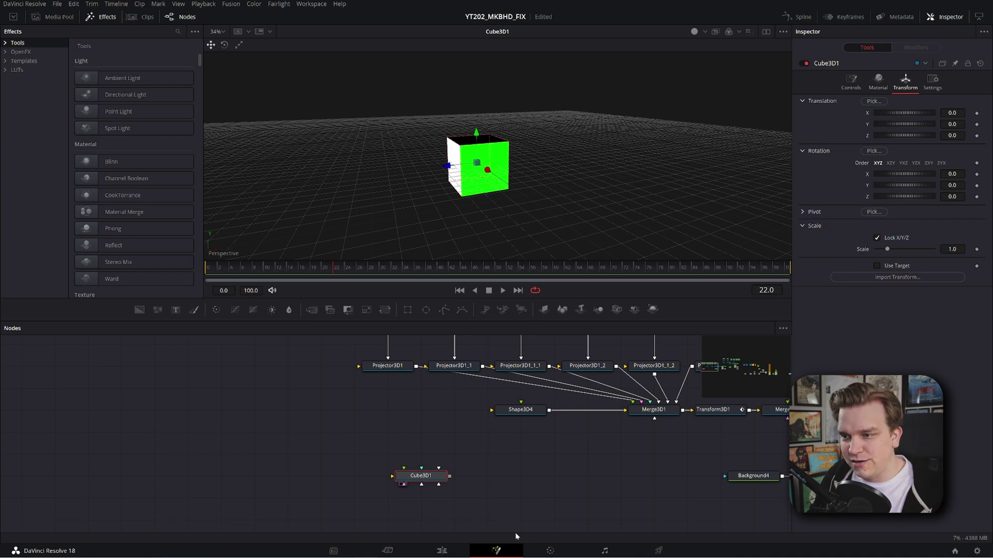
Step: Add the 195_FinalTWT.mov clip from the media pool as a media node above Cube3D1
{"action": "left_click", "coordinate": [55, 16]}
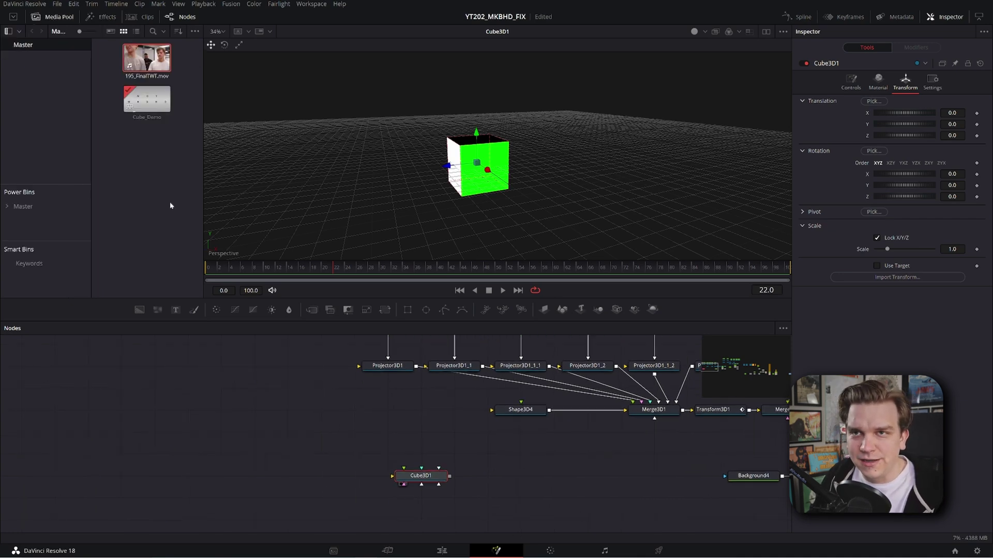
{"action": "scroll", "coordinate": [355, 452], "scroll_direction": "up", "scroll_amount": 3}
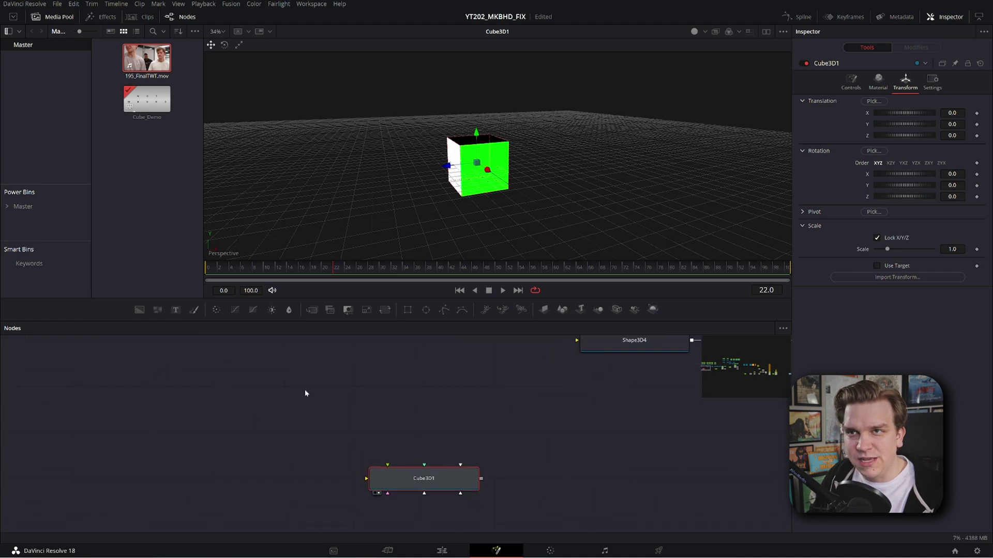
{"action": "left_click_drag", "start_coordinate": [147, 57], "coordinate": [425, 467]}
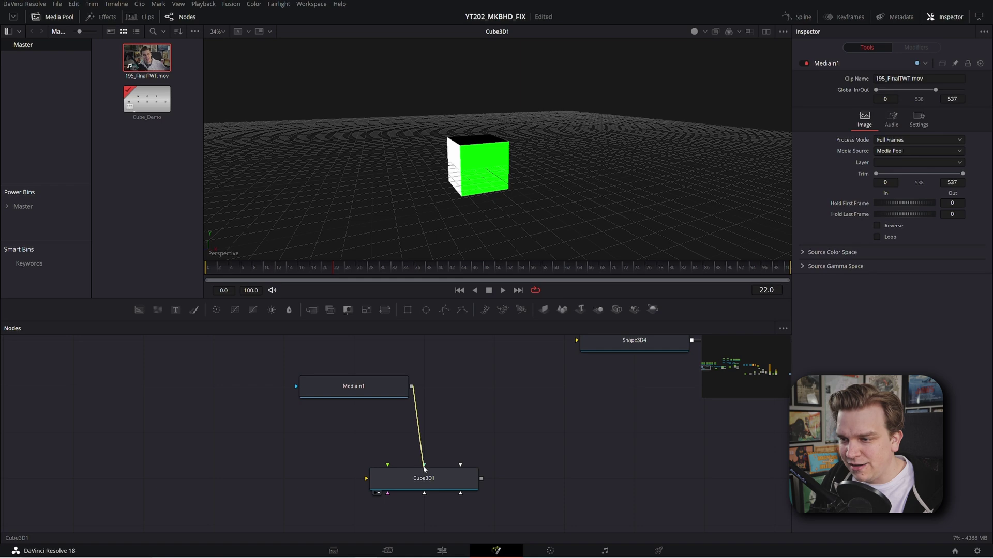
Step: Choose the Front face in Cube3D1's material settings, connect MediaIn1 to the Front material input, and inspect the clip on the cube
{"action": "left_click", "coordinate": [429, 481]}
{"action": "left_click", "coordinate": [880, 90]}
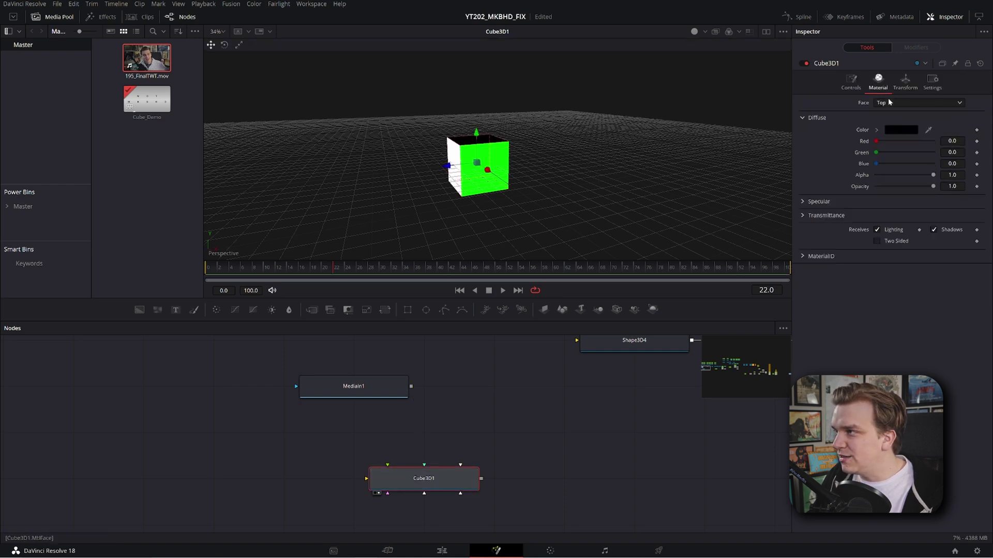
{"action": "left_click", "coordinate": [888, 102]}
{"action": "left_click", "coordinate": [891, 115]}
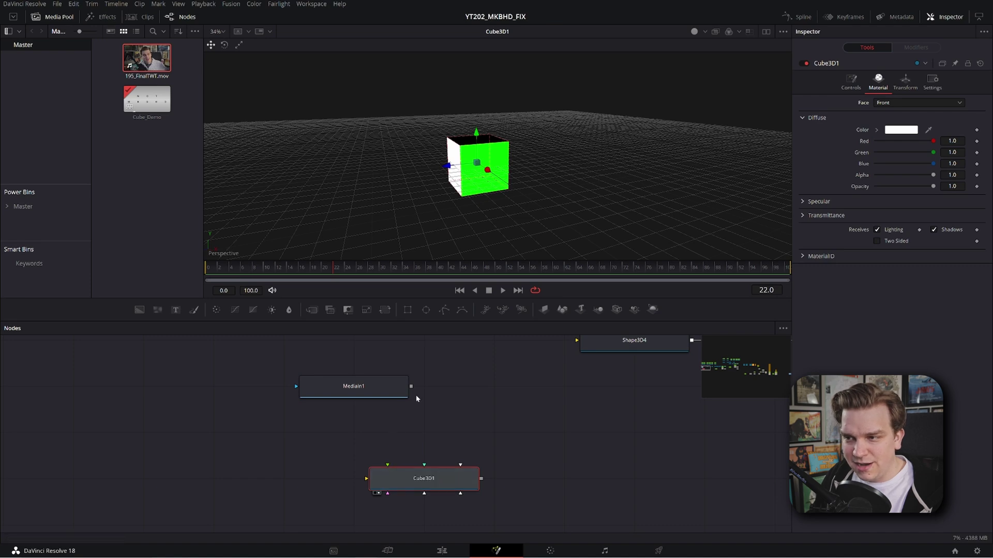
{"action": "left_click_drag", "start_coordinate": [411, 388], "coordinate": [389, 471]}
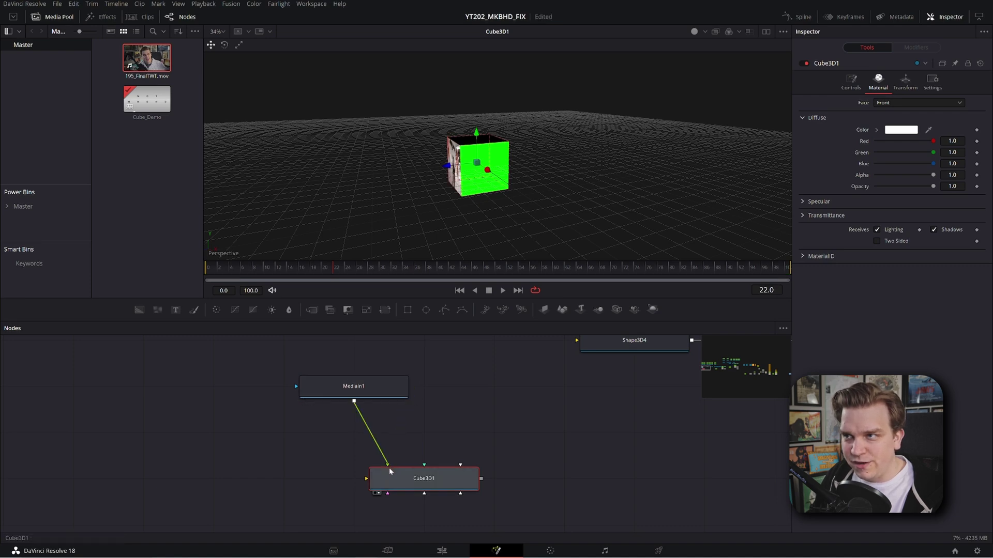
{"action": "scroll", "coordinate": [441, 241], "scroll_direction": "up", "scroll_amount": 4}
{"action": "left_click_drag", "start_coordinate": [442, 241], "coordinate": [484, 239]}
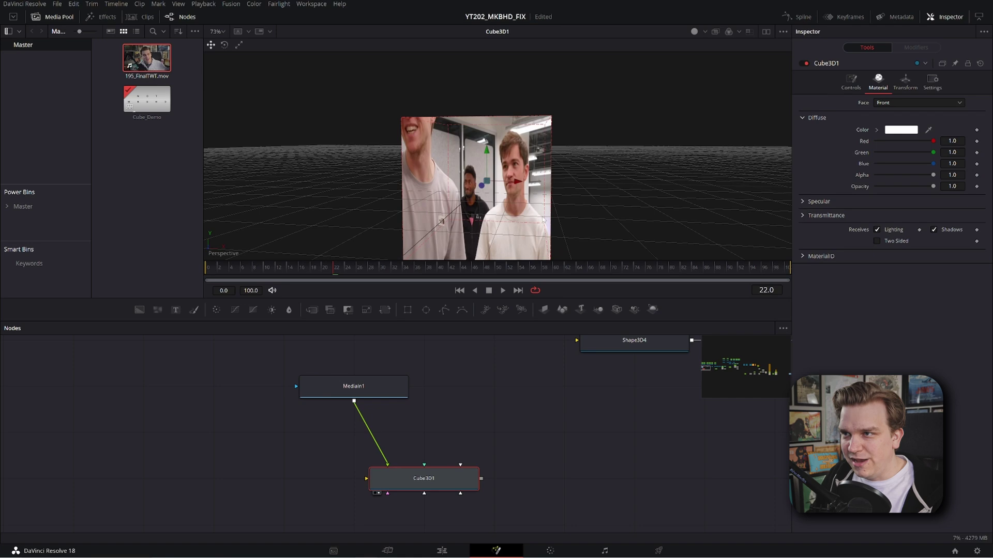
{"action": "scroll", "coordinate": [485, 238], "scroll_direction": "down", "scroll_amount": 4}
{"action": "scroll", "coordinate": [450, 414], "scroll_direction": "down", "scroll_amount": 2}
Step: Show MediaIn1 in the viewer and move its node farther above Cube3D1 to make room between them
{"action": "left_click", "coordinate": [417, 391]}
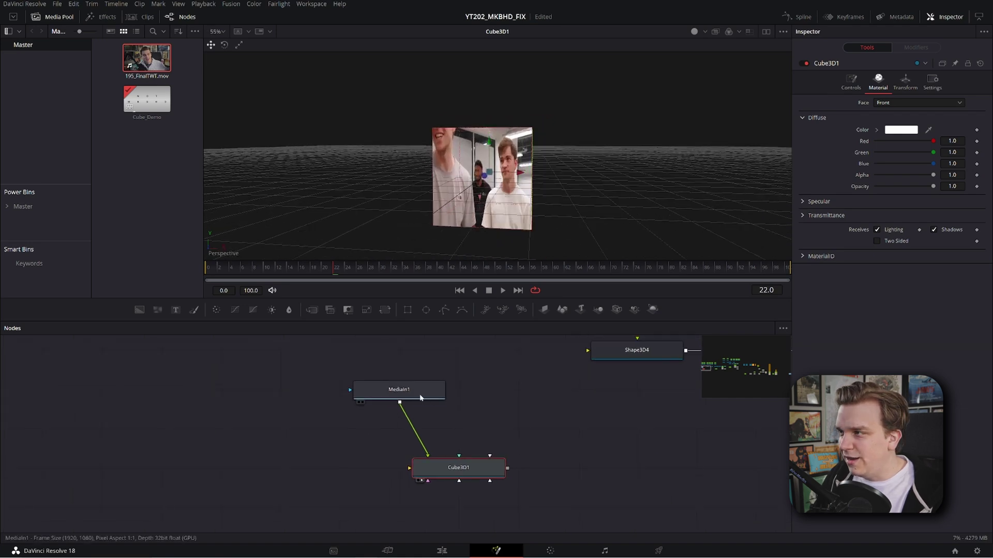
{"action": "key", "text": "1"}
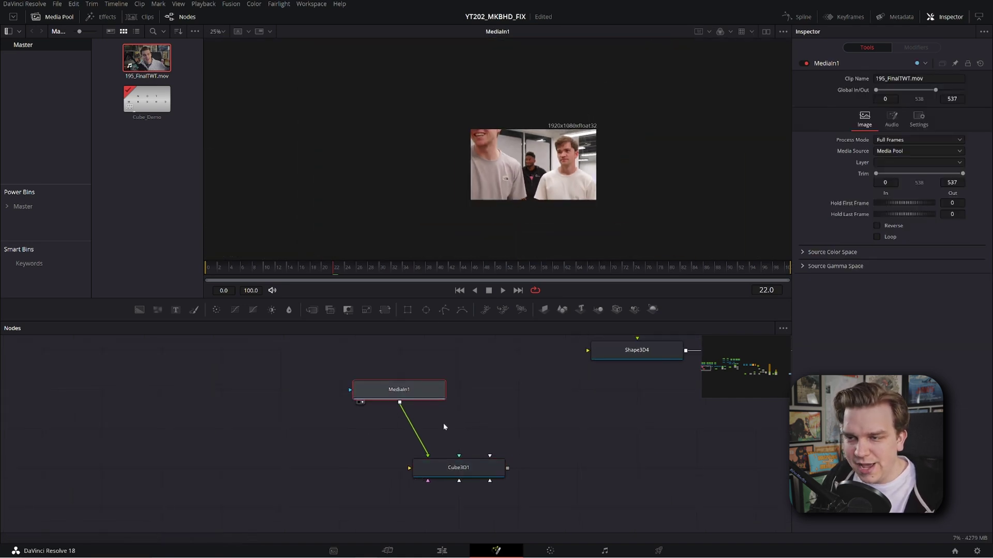
{"action": "left_click_drag", "start_coordinate": [394, 390], "coordinate": [394, 350]}
Step: Add a square, fully transparent background node beside Cube3D1 with width 1080 and alpha 0.0, and view it
{"action": "left_click", "coordinate": [268, 394]}
{"action": "left_click", "coordinate": [142, 312]}
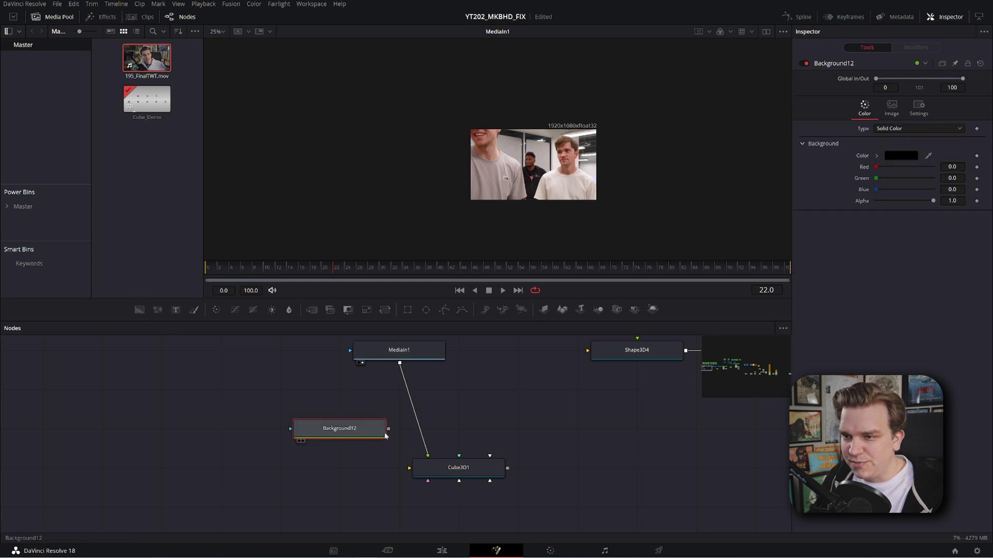
{"action": "left_click_drag", "start_coordinate": [933, 202], "coordinate": [769, 199]}
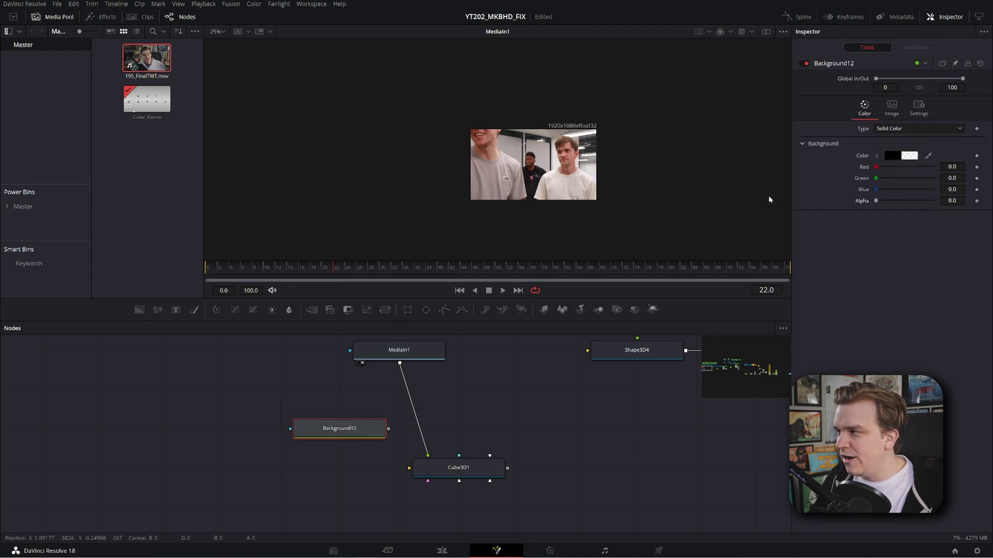
{"action": "left_click", "coordinate": [893, 109]}
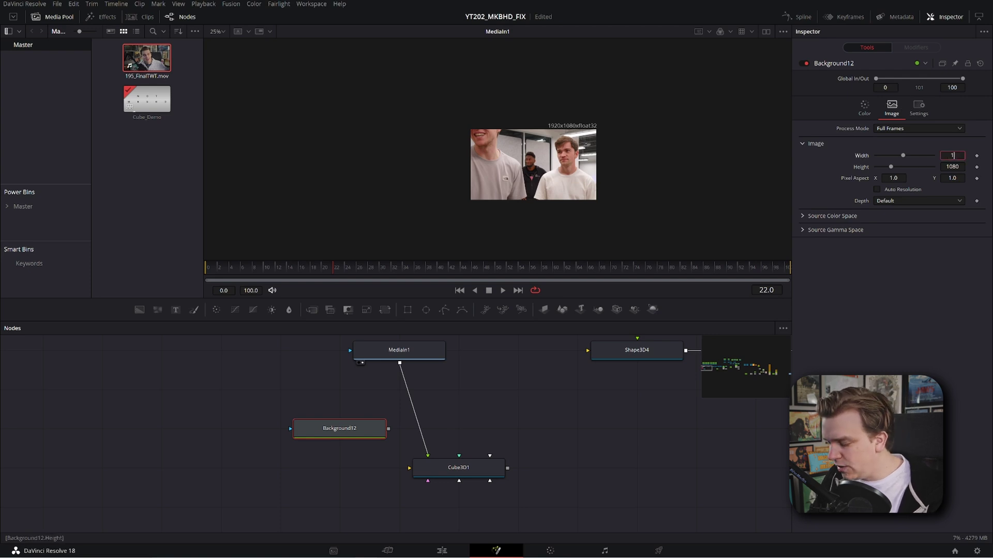
{"action": "key", "text": "1"}
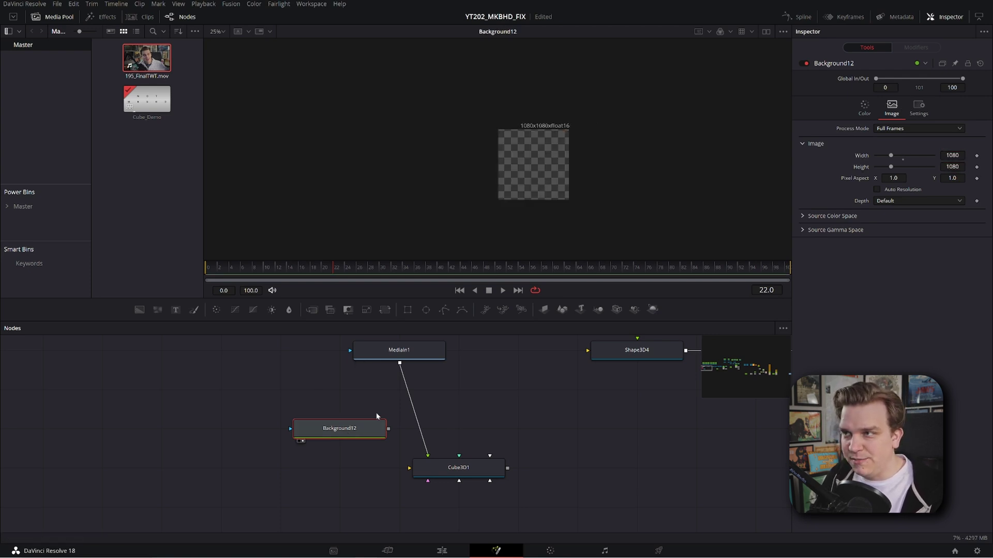
{"action": "left_click_drag", "start_coordinate": [341, 429], "coordinate": [282, 429]}
Step: Merge MediaIn1 over the square background and set the merge size to 1.03 so the clip fills the square
{"action": "left_click_drag", "start_coordinate": [400, 365], "coordinate": [330, 428]}
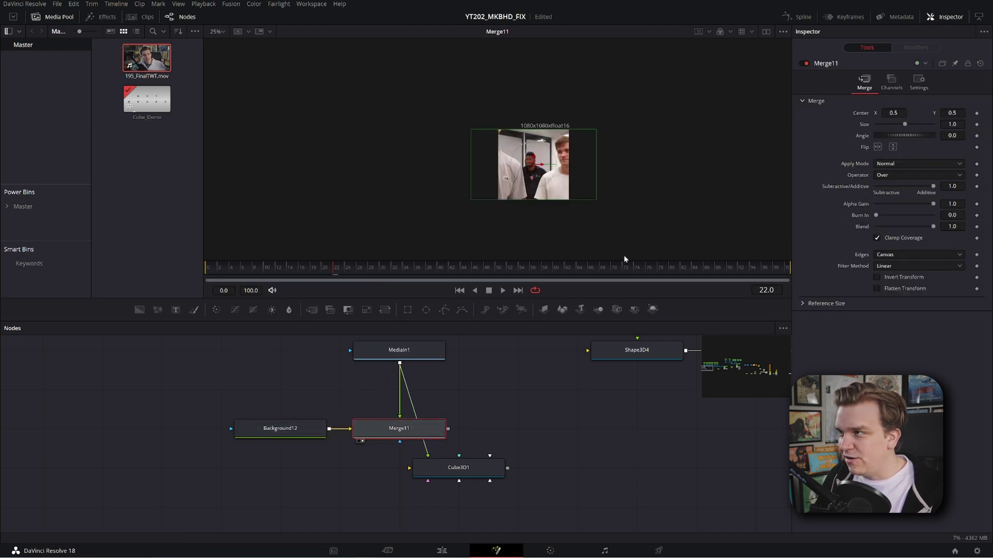
{"action": "left_click_drag", "start_coordinate": [951, 124], "coordinate": [756, 152]}
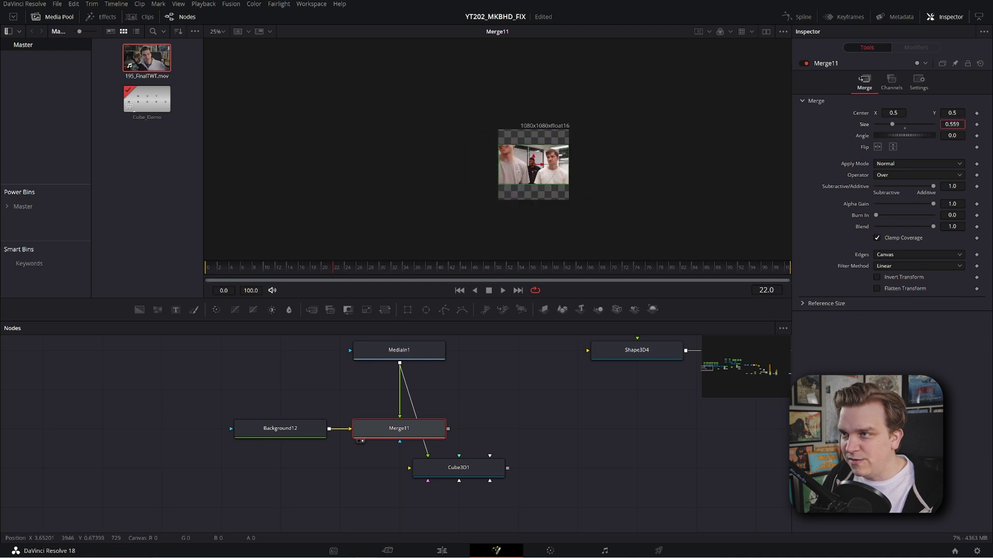
{"action": "left_click_drag", "start_coordinate": [546, 164], "coordinate": [557, 165]}
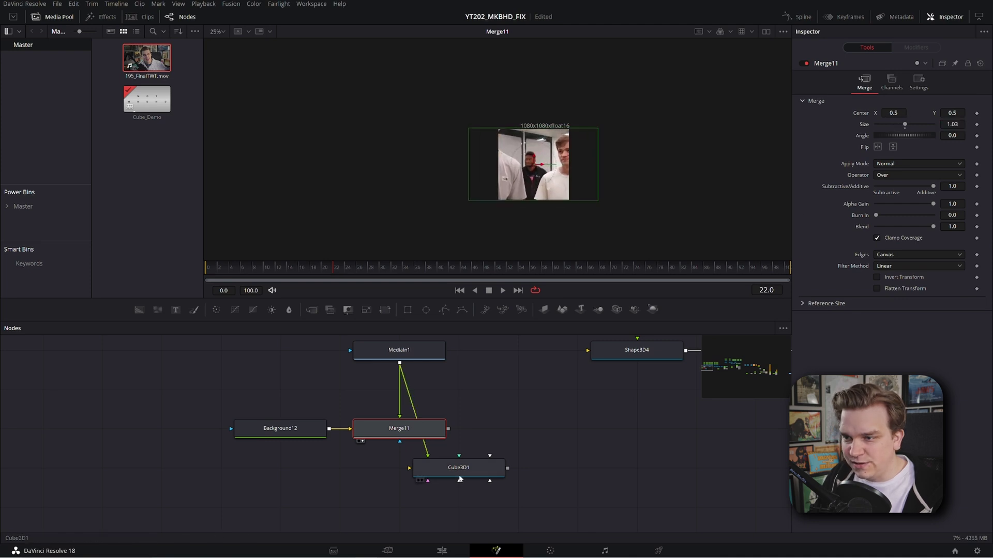
Step: Connect the Merge11 output to Cube3D1's Front material input in place of MediaIn1, and inspect the cropped clip on the cube
{"action": "left_click_drag", "start_coordinate": [448, 430], "coordinate": [529, 247]}
{"action": "scroll", "coordinate": [528, 232], "scroll_direction": "down", "scroll_amount": 3}
{"action": "mouse_move", "coordinate": [525, 212]}
{"action": "left_mouse_down"}
{"action": "mouse_move", "coordinate": [452, 226]}
{"action": "mouse_move", "coordinate": [355, 155]}
{"action": "mouse_move", "coordinate": [455, 165]}
{"action": "mouse_move", "coordinate": [528, 186]}
{"action": "mouse_move", "coordinate": [526, 199]}
{"action": "left_mouse_up"}
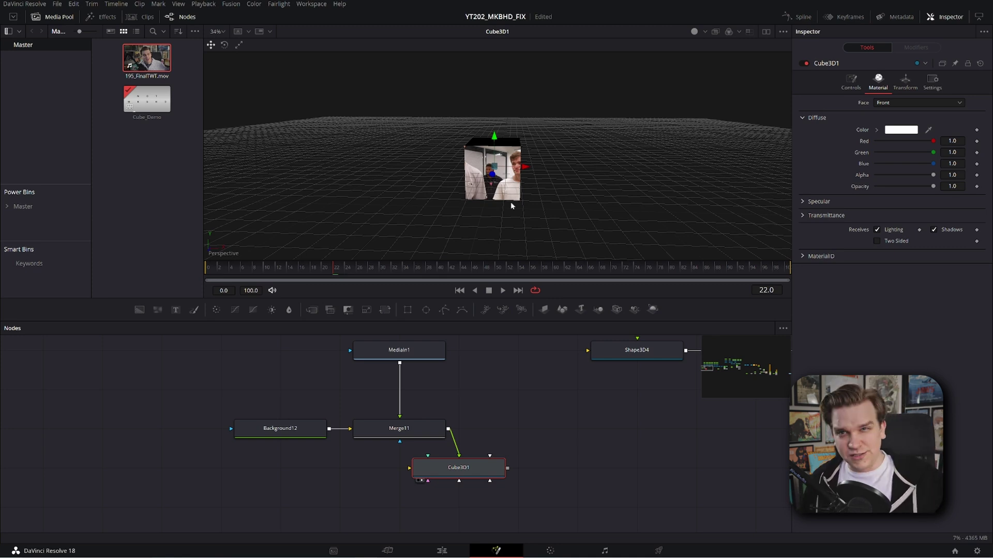
{"action": "scroll", "coordinate": [559, 209], "scroll_direction": "up", "scroll_amount": 4}
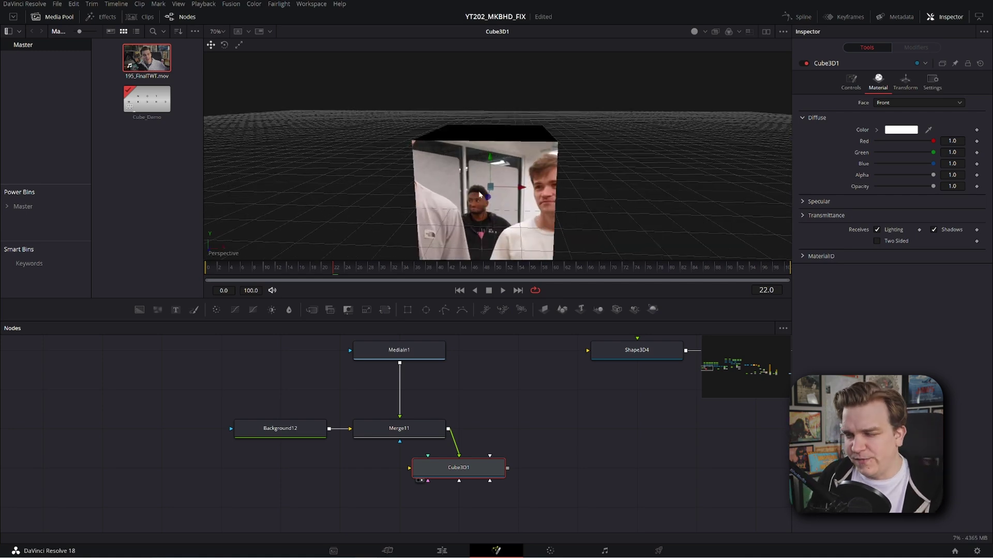
{"action": "scroll", "coordinate": [548, 204], "scroll_direction": "down", "scroll_amount": 3}
{"action": "left_click_drag", "start_coordinate": [548, 204], "coordinate": [517, 207]}
{"action": "scroll", "coordinate": [559, 189], "scroll_direction": "up", "scroll_amount": 3}
{"action": "scroll", "coordinate": [560, 188], "scroll_direction": "down", "scroll_amount": 1}
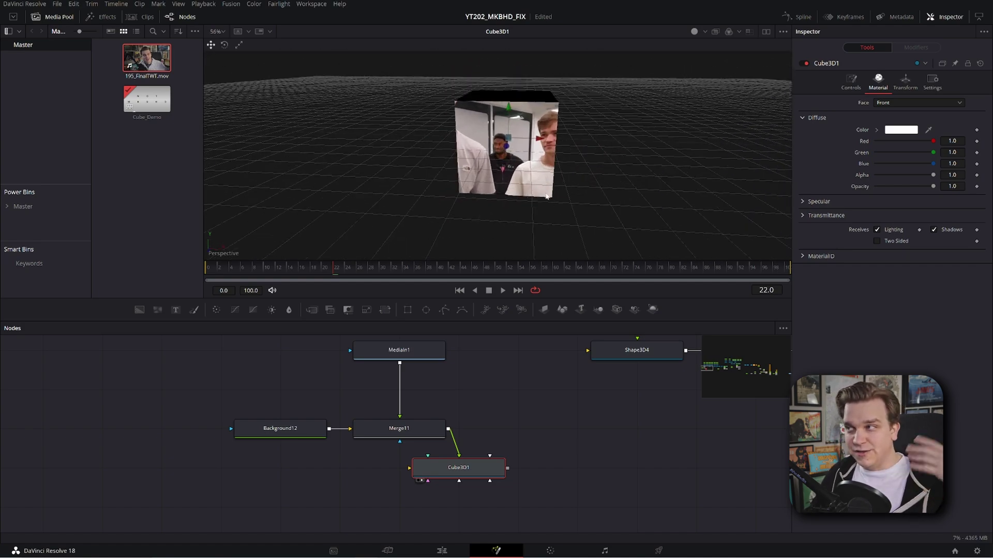
{"action": "scroll", "coordinate": [518, 399], "scroll_direction": "up", "scroll_amount": 3}
{"action": "scroll", "coordinate": [445, 445], "scroll_direction": "up", "scroll_amount": 2}
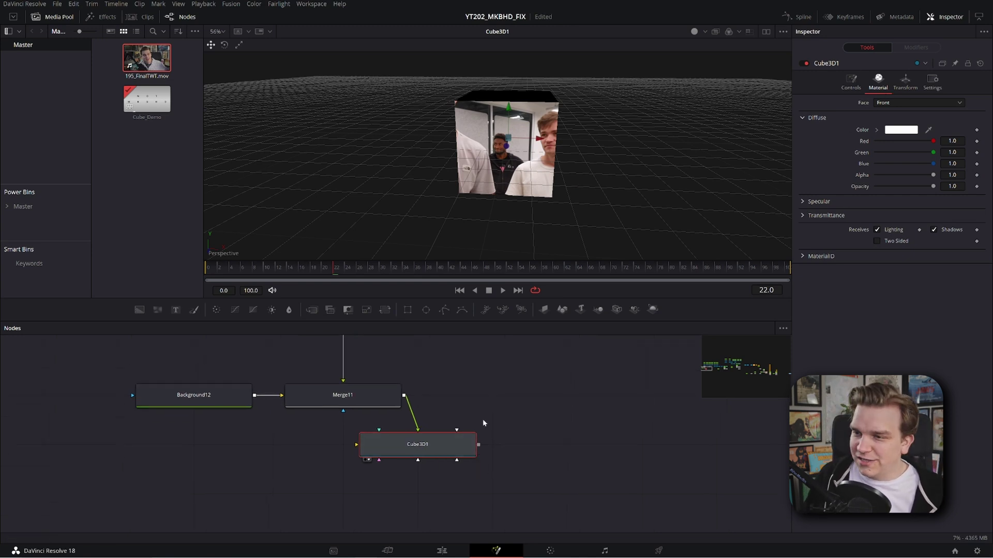
Step: Examine the cropped clip on Cube3D1's front face and the adjoining green side up close
{"action": "left_click_drag", "start_coordinate": [425, 416], "coordinate": [430, 425]}
{"action": "scroll", "coordinate": [519, 215], "scroll_direction": "down", "scroll_amount": 3}
{"action": "scroll", "coordinate": [527, 184], "scroll_direction": "up", "scroll_amount": 6}
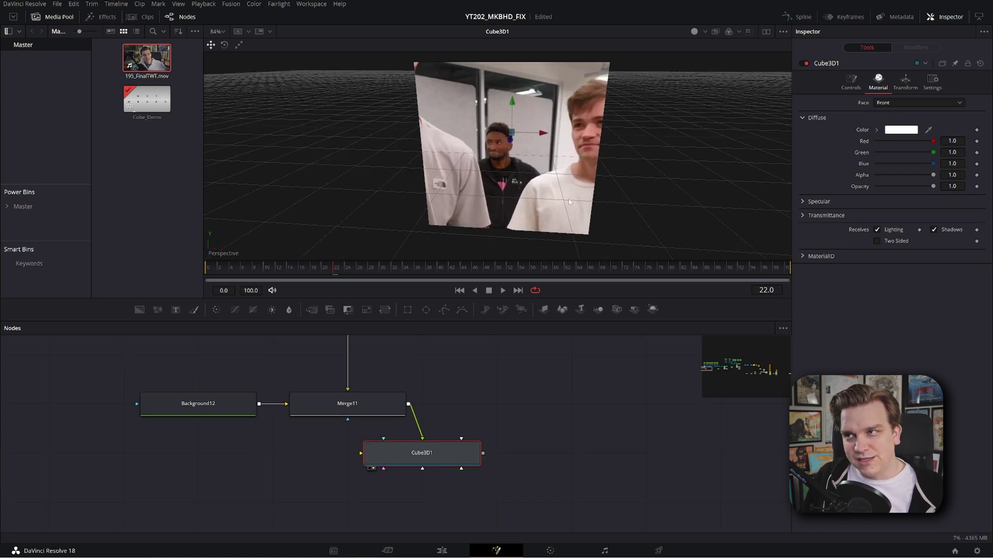
{"action": "left_click_drag", "start_coordinate": [590, 189], "coordinate": [524, 203]}
{"action": "right_click", "coordinate": [524, 203]}
{"action": "left_click", "coordinate": [472, 358]}
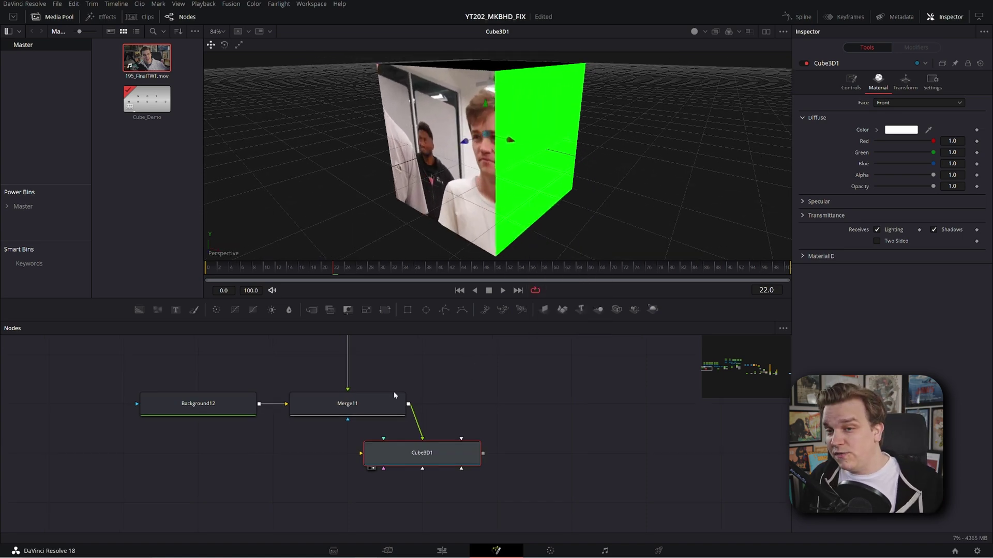
Step: View the square clip output of Merge11, and return Cube3D1 to the viewer
{"action": "left_click", "coordinate": [213, 410]}
{"action": "left_click_drag", "start_coordinate": [343, 414], "coordinate": [650, 115]}
{"action": "scroll", "coordinate": [650, 116], "scroll_direction": "down", "scroll_amount": 4}
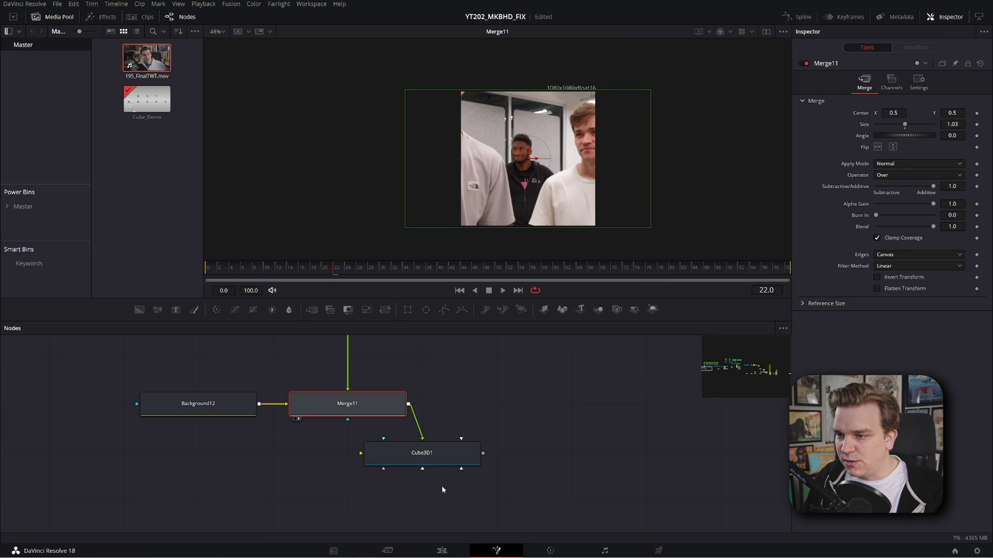
{"action": "left_click", "coordinate": [426, 458]}
{"action": "key", "text": "1"}
{"action": "scroll", "coordinate": [552, 392], "scroll_direction": "down", "scroll_amount": 1}
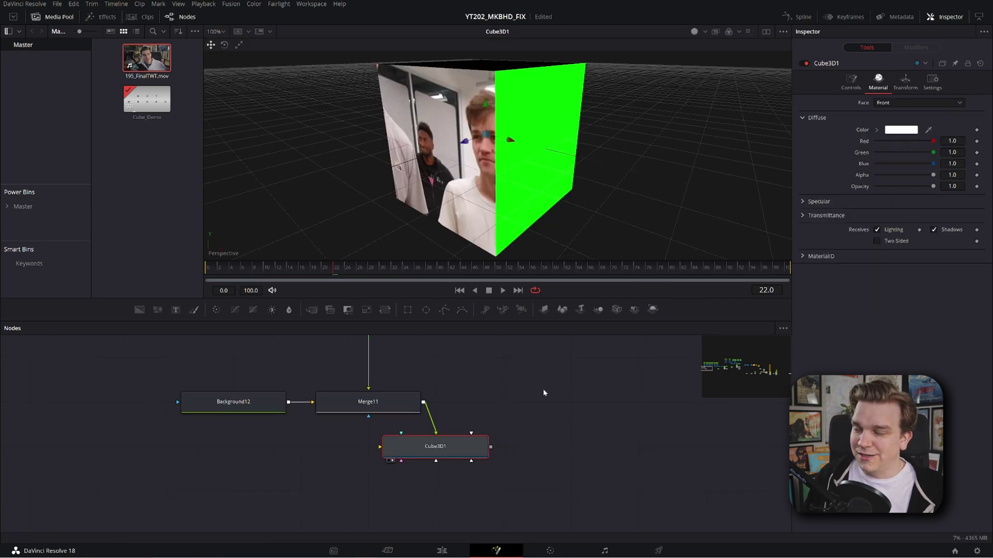
Step: Show Merge3D2 of the projector-based cylinder network in the viewer
{"action": "scroll", "coordinate": [486, 393], "scroll_direction": "down", "scroll_amount": 3}
{"action": "left_click_drag", "start_coordinate": [486, 393], "coordinate": [414, 485]}
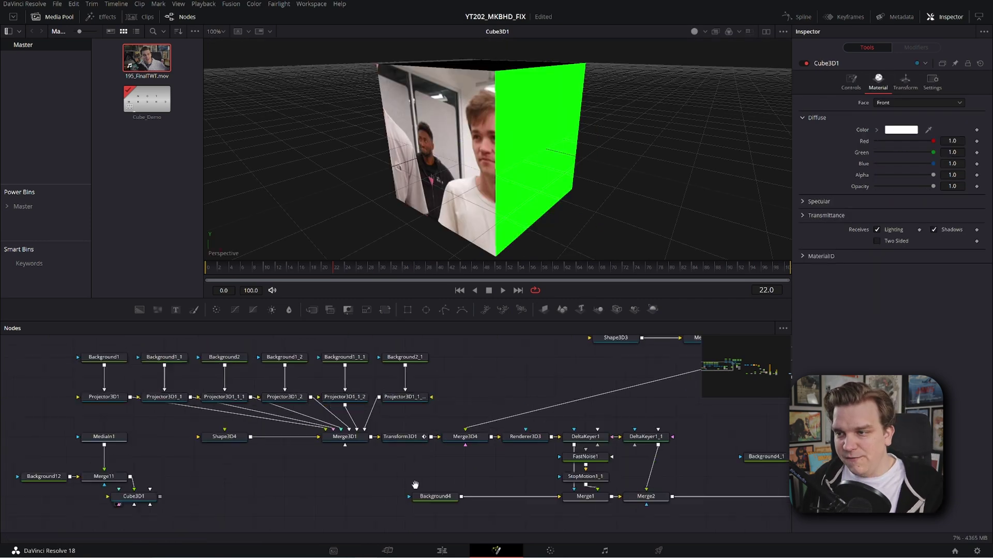
{"action": "scroll", "coordinate": [414, 486], "scroll_direction": "down", "scroll_amount": 1}
{"action": "left_click_drag", "start_coordinate": [569, 383], "coordinate": [504, 399]}
{"action": "left_click", "coordinate": [576, 391]}
{"action": "key", "text": "1"}
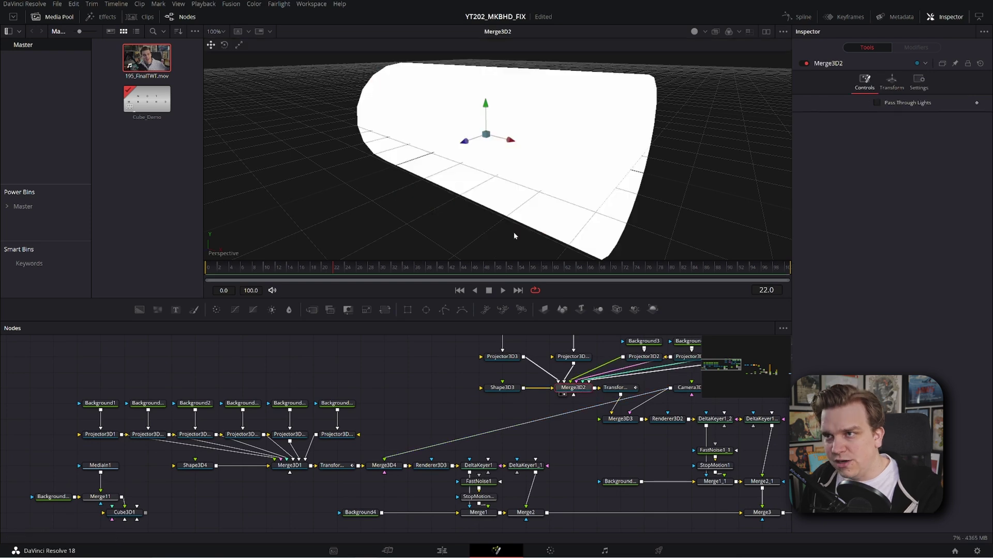
Step: Switch the 3D viewer's shading to Lights and examine the projected colours on the cylinder's side and end
{"action": "scroll", "coordinate": [517, 237], "scroll_direction": "down", "scroll_amount": 2}
{"action": "scroll", "coordinate": [573, 370], "scroll_direction": "up", "scroll_amount": 2}
{"action": "scroll", "coordinate": [572, 370], "scroll_direction": "up", "scroll_amount": 1}
{"action": "left_click_drag", "start_coordinate": [550, 377], "coordinate": [461, 390]}
{"action": "left_click", "coordinate": [694, 32]}
{"action": "left_click", "coordinate": [715, 65]}
{"action": "left_click_drag", "start_coordinate": [609, 148], "coordinate": [461, 214]}
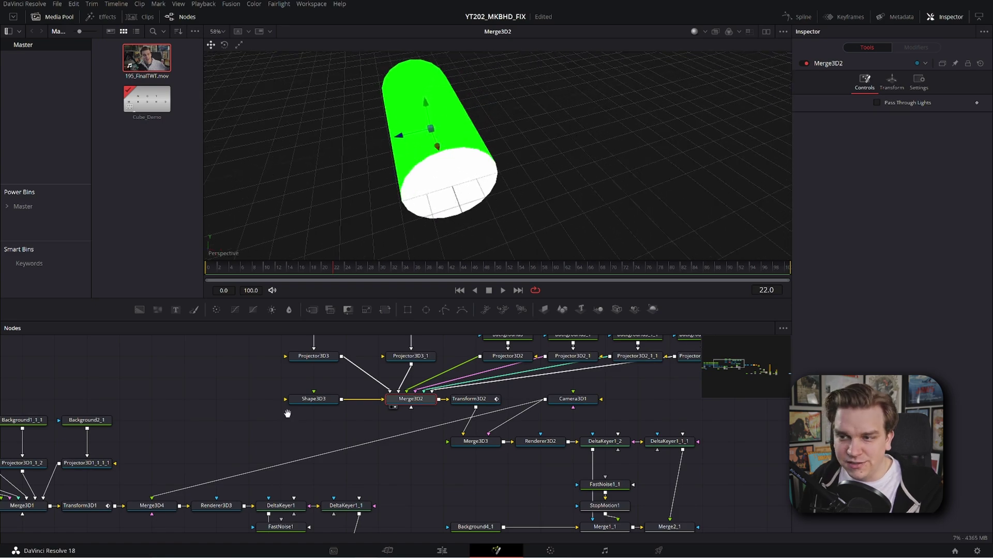
Step: Compare the cube and cylinder node networks, and show the material settings of Shape3D3
{"action": "scroll", "coordinate": [399, 383], "scroll_direction": "down", "scroll_amount": 3}
{"action": "left_click_drag", "start_coordinate": [288, 415], "coordinate": [565, 368]}
{"action": "scroll", "coordinate": [565, 368], "scroll_direction": "up", "scroll_amount": 2}
{"action": "scroll", "coordinate": [363, 421], "scroll_direction": "down", "scroll_amount": 3}
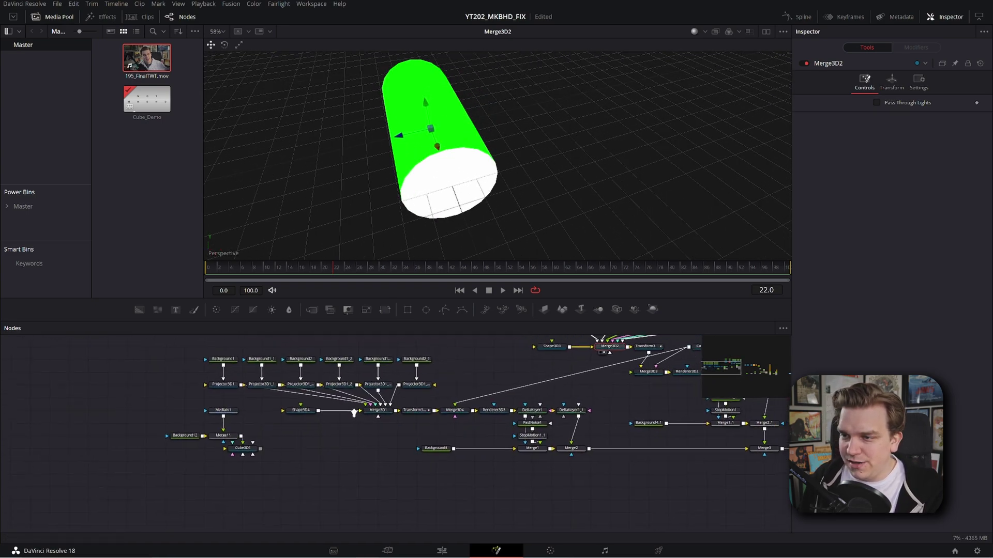
{"action": "scroll", "coordinate": [354, 412], "scroll_direction": "up", "scroll_amount": 3}
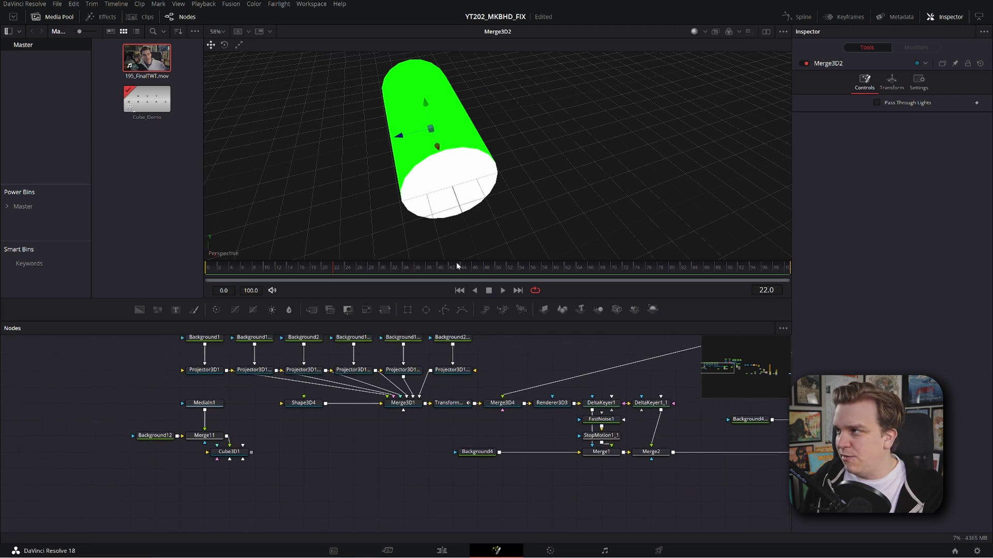
{"action": "left_click_drag", "start_coordinate": [656, 462], "coordinate": [489, 532]}
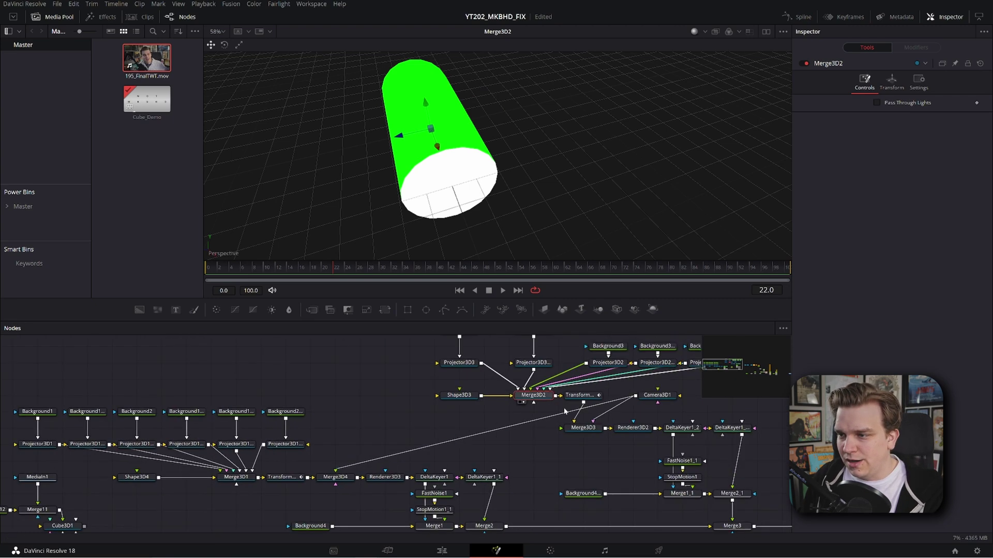
{"action": "left_click", "coordinate": [455, 396]}
{"action": "left_click", "coordinate": [878, 82]}
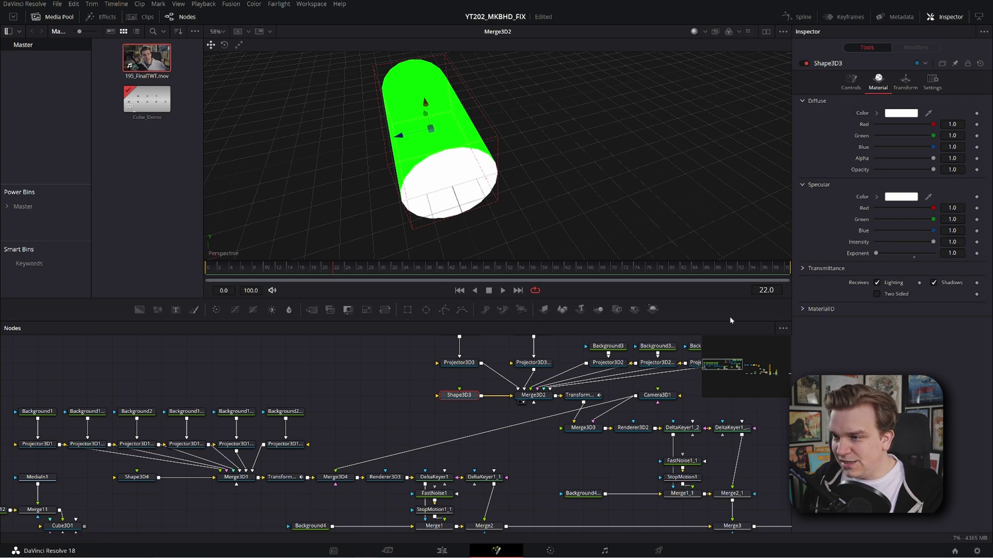
Step: Show Cube3D1 in the viewer again and orient the view towards its clip-covered front and green side
{"action": "scroll", "coordinate": [355, 465], "scroll_direction": "down", "scroll_amount": 5}
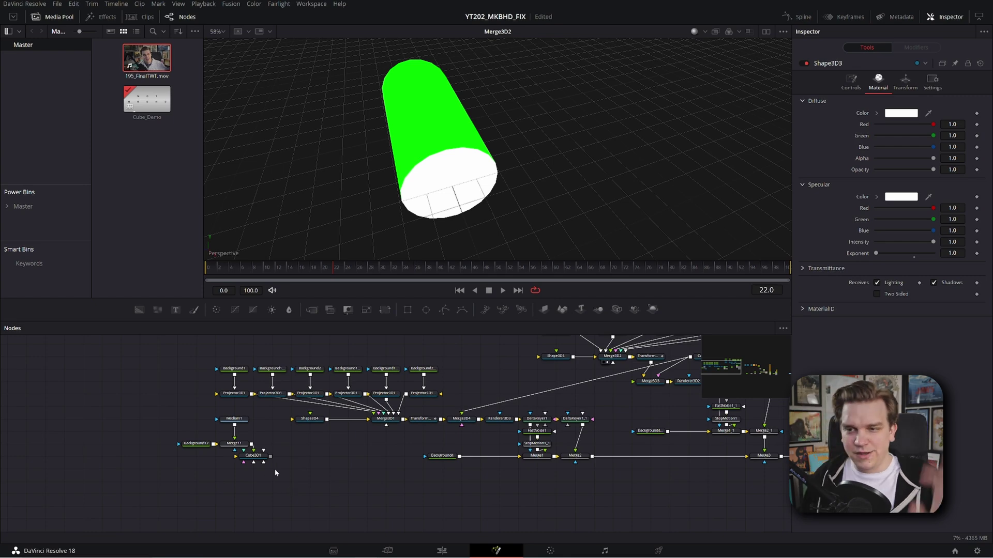
{"action": "scroll", "coordinate": [321, 469], "scroll_direction": "up", "scroll_amount": 2}
{"action": "left_click", "coordinate": [252, 413]}
{"action": "key", "text": "1"}
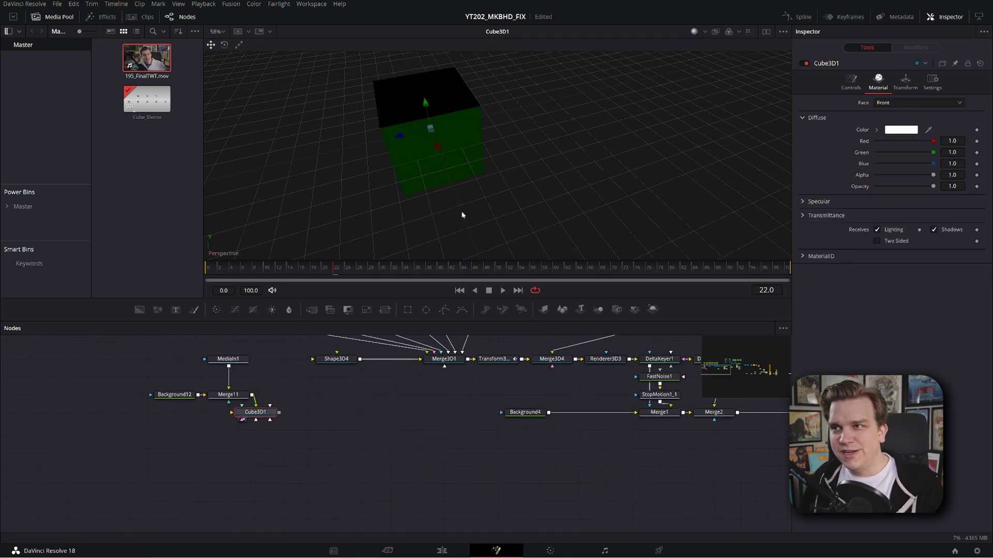
{"action": "scroll", "coordinate": [461, 211], "scroll_direction": "up", "scroll_amount": 4}
{"action": "right_click", "coordinate": [494, 216]}
{"action": "left_click", "coordinate": [332, 388]}
{"action": "left_click_drag", "start_coordinate": [361, 238], "coordinate": [449, 199]}
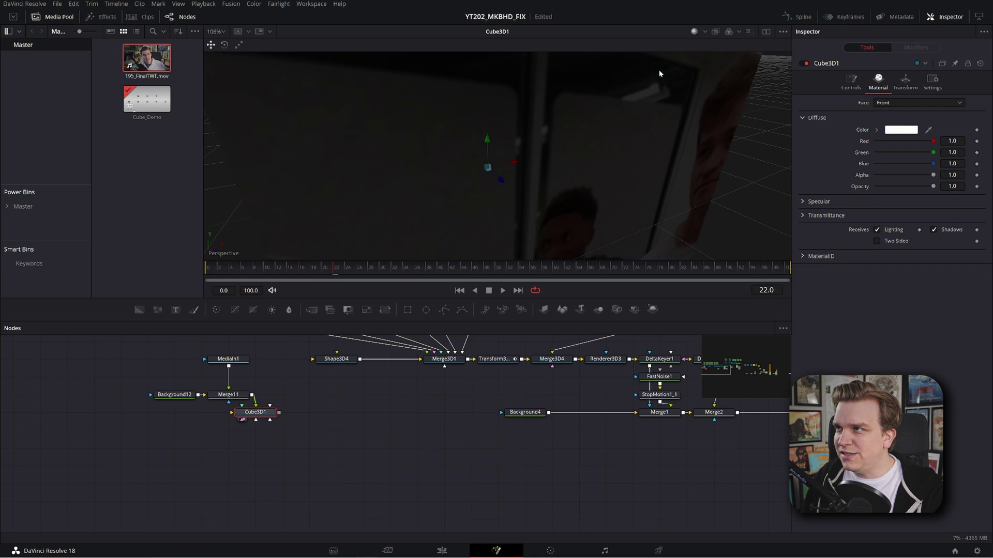
{"action": "scroll", "coordinate": [536, 209], "scroll_direction": "down", "scroll_amount": 4}
{"action": "left_click_drag", "start_coordinate": [536, 208], "coordinate": [636, 113]}
Step: Set the 3D viewer's shading to Solid and view the whole textured cube
{"action": "left_click", "coordinate": [705, 33]}
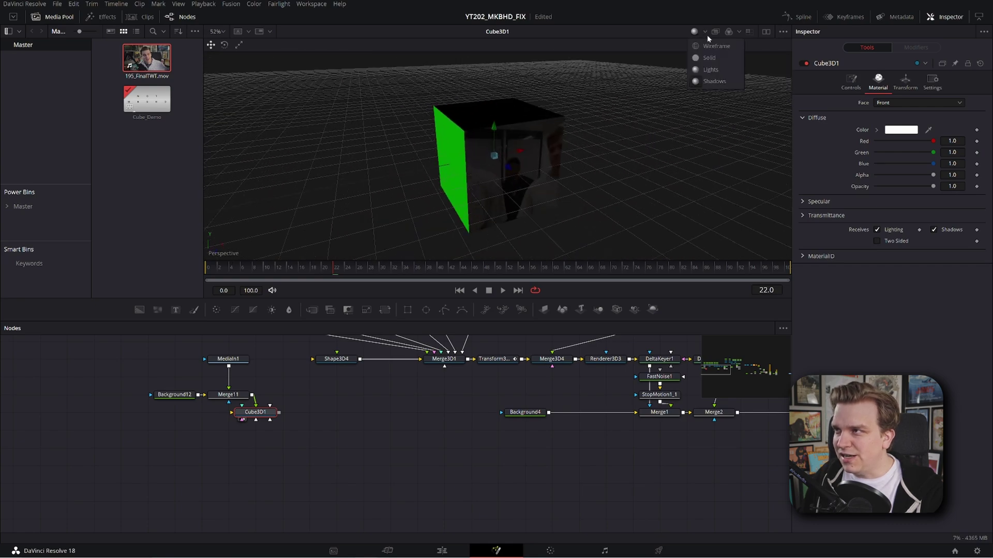
{"action": "left_click", "coordinate": [717, 57]}
{"action": "scroll", "coordinate": [527, 192], "scroll_direction": "down", "scroll_amount": 4}
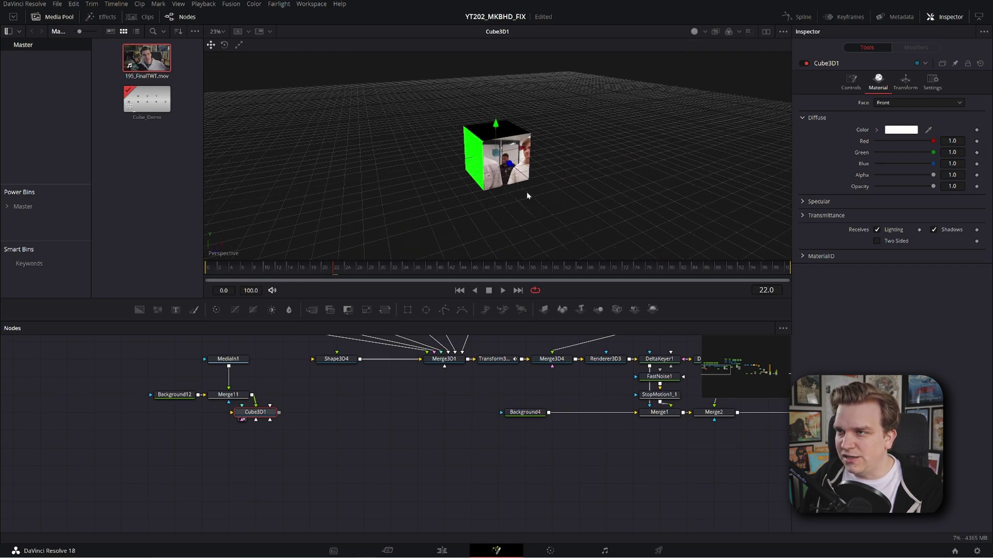